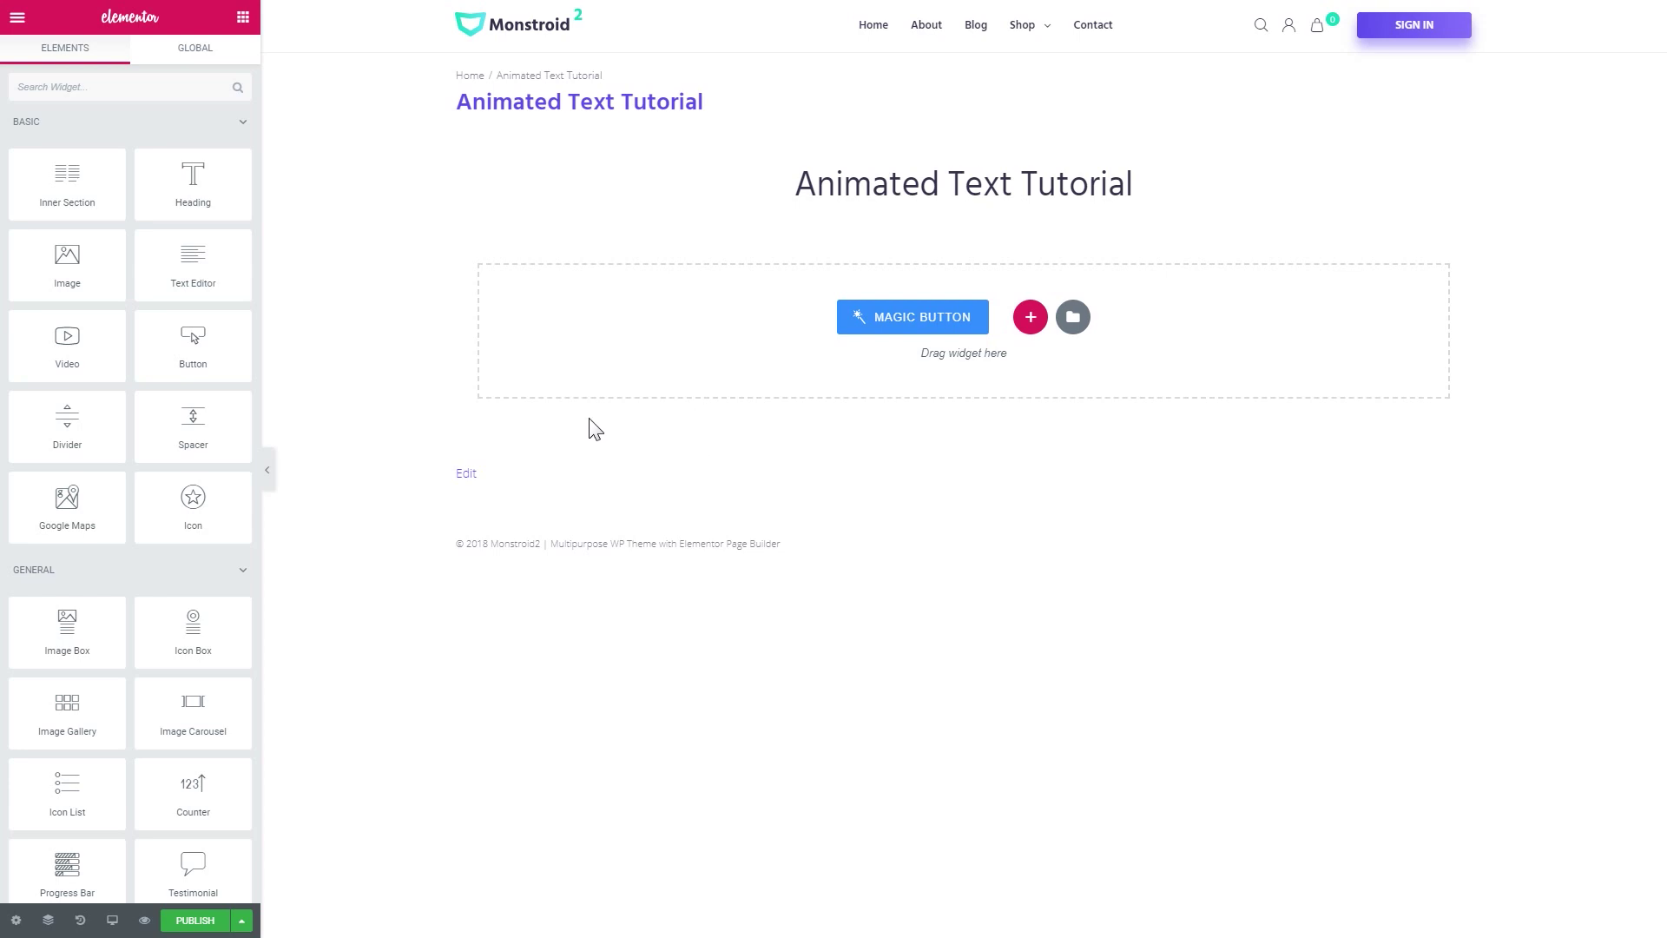
Search the widgets for 'ani' and drop the Animated Text widget into the empty section.
left_click(135, 89)
type("ani")
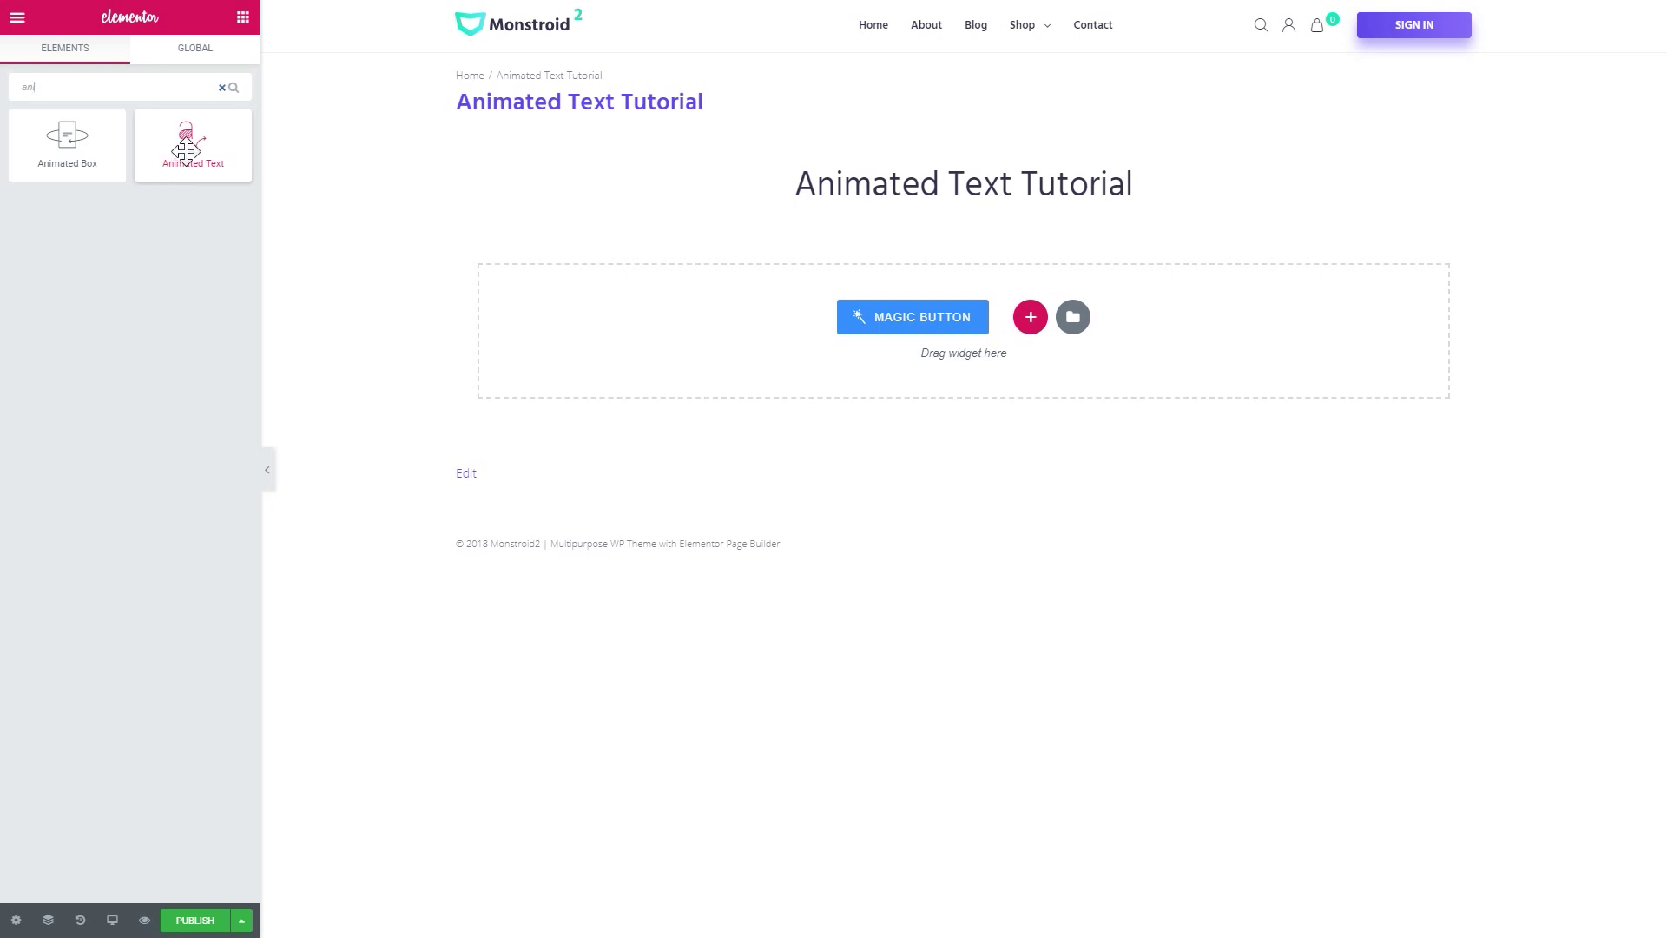
left_click_drag(178, 149, 753, 345)
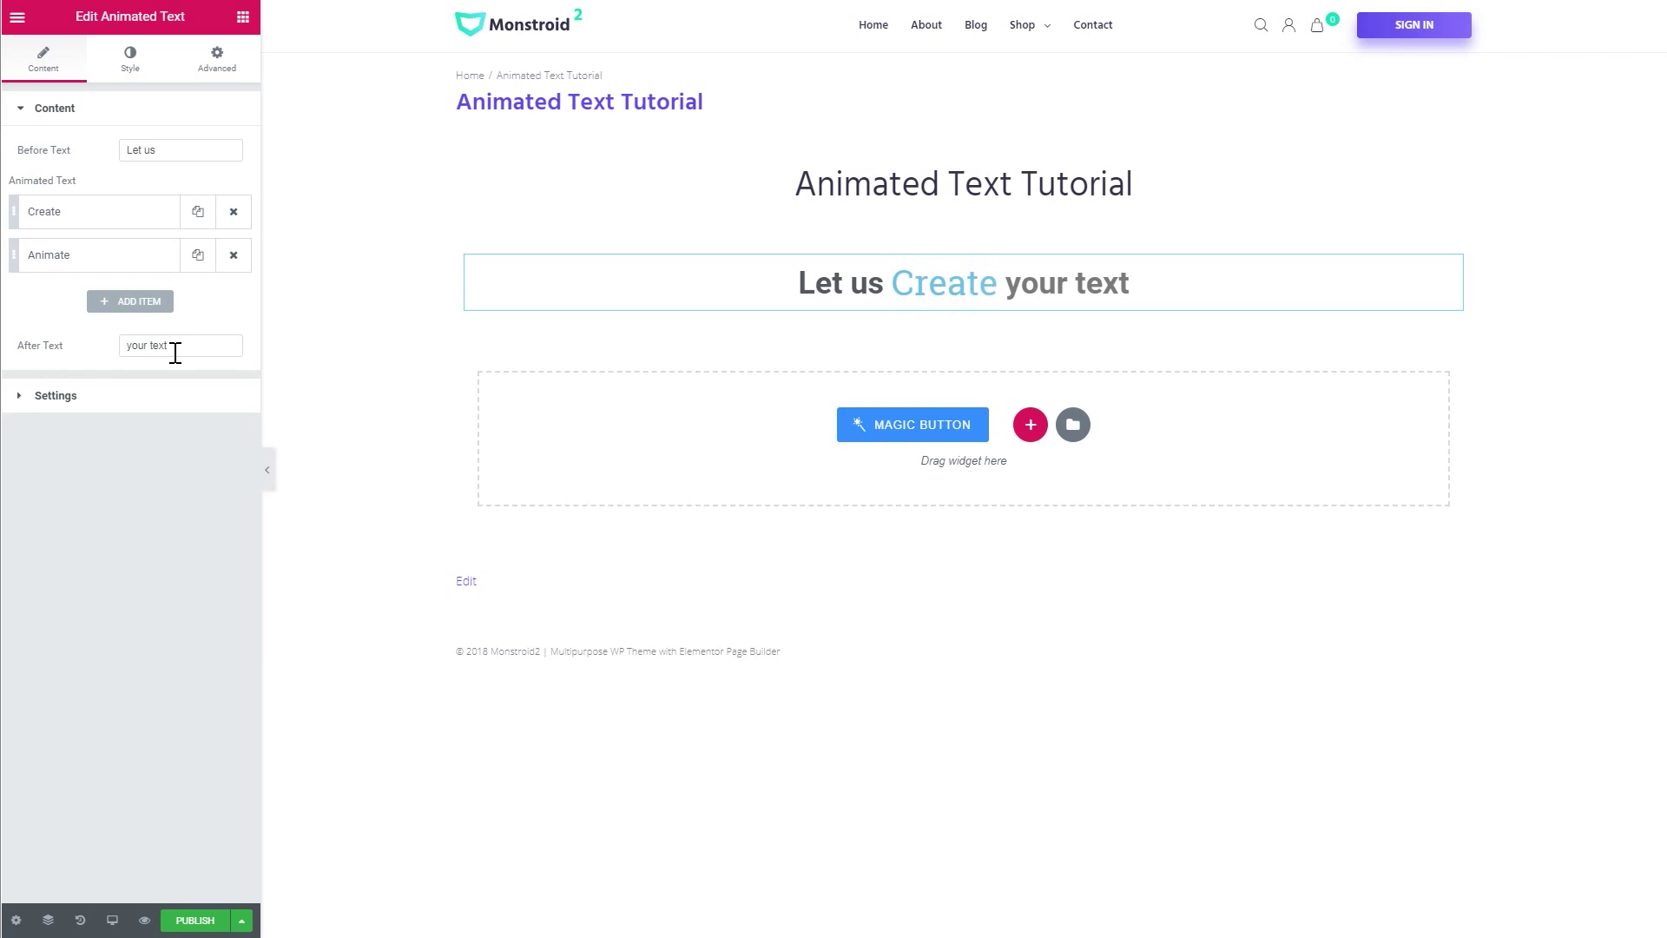
Retype the After Text as 'your text' and select the 'Let us' Before Text for removal.
left_click_drag(175, 348, 98, 354)
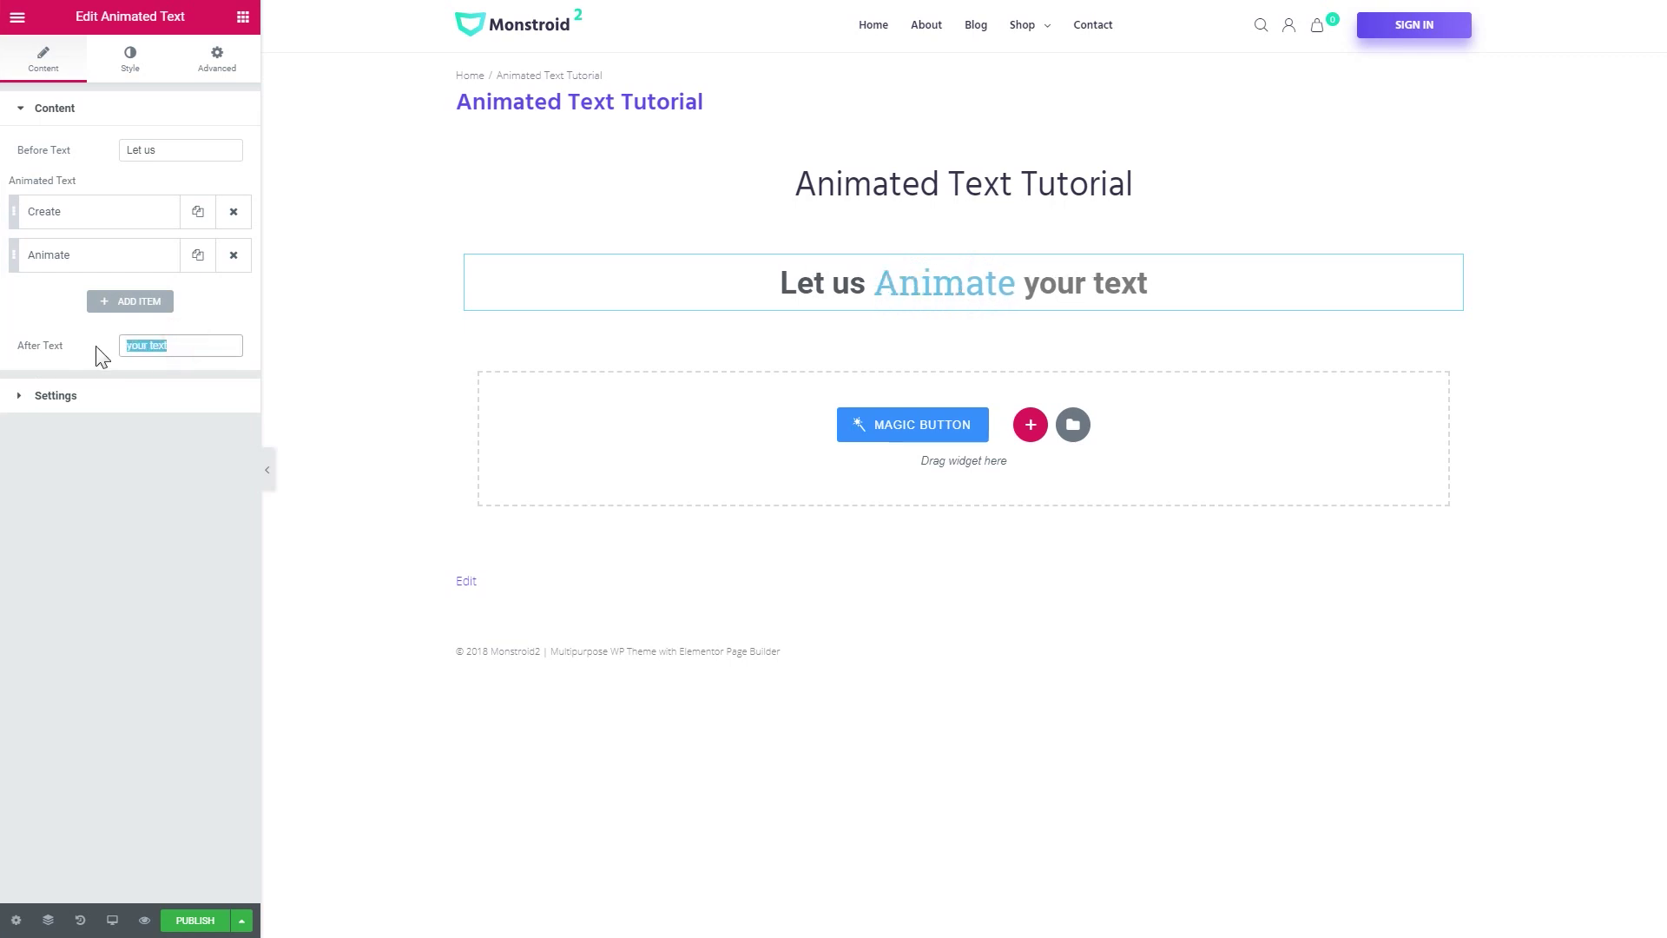
key("BackSpace")
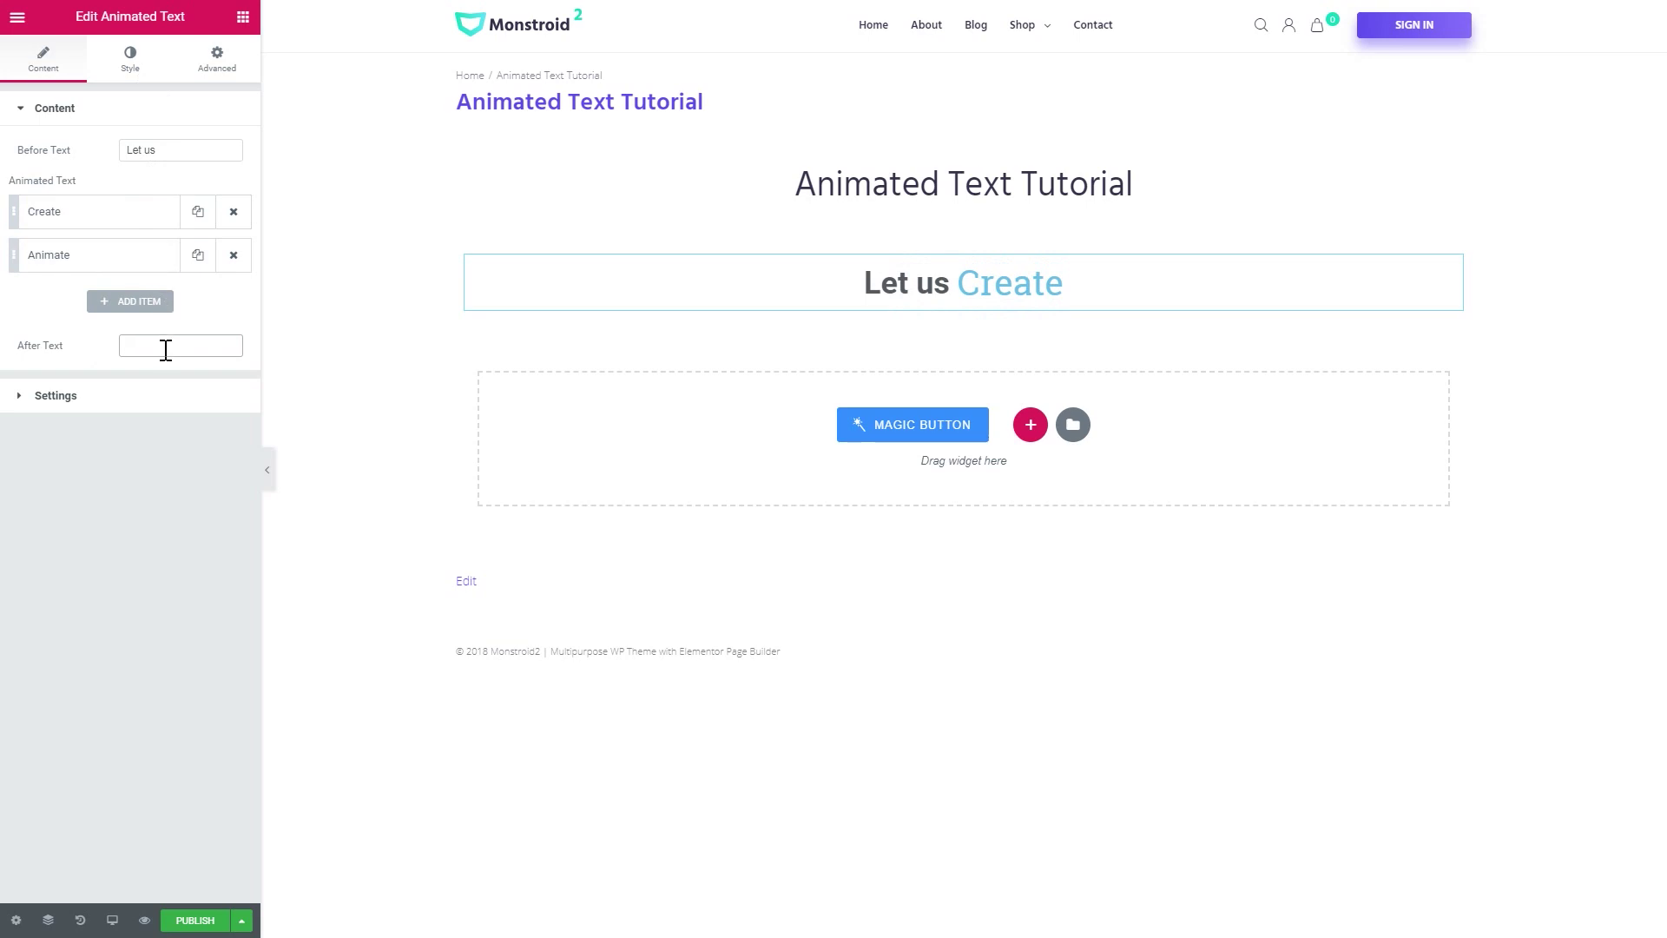
type("your tex")
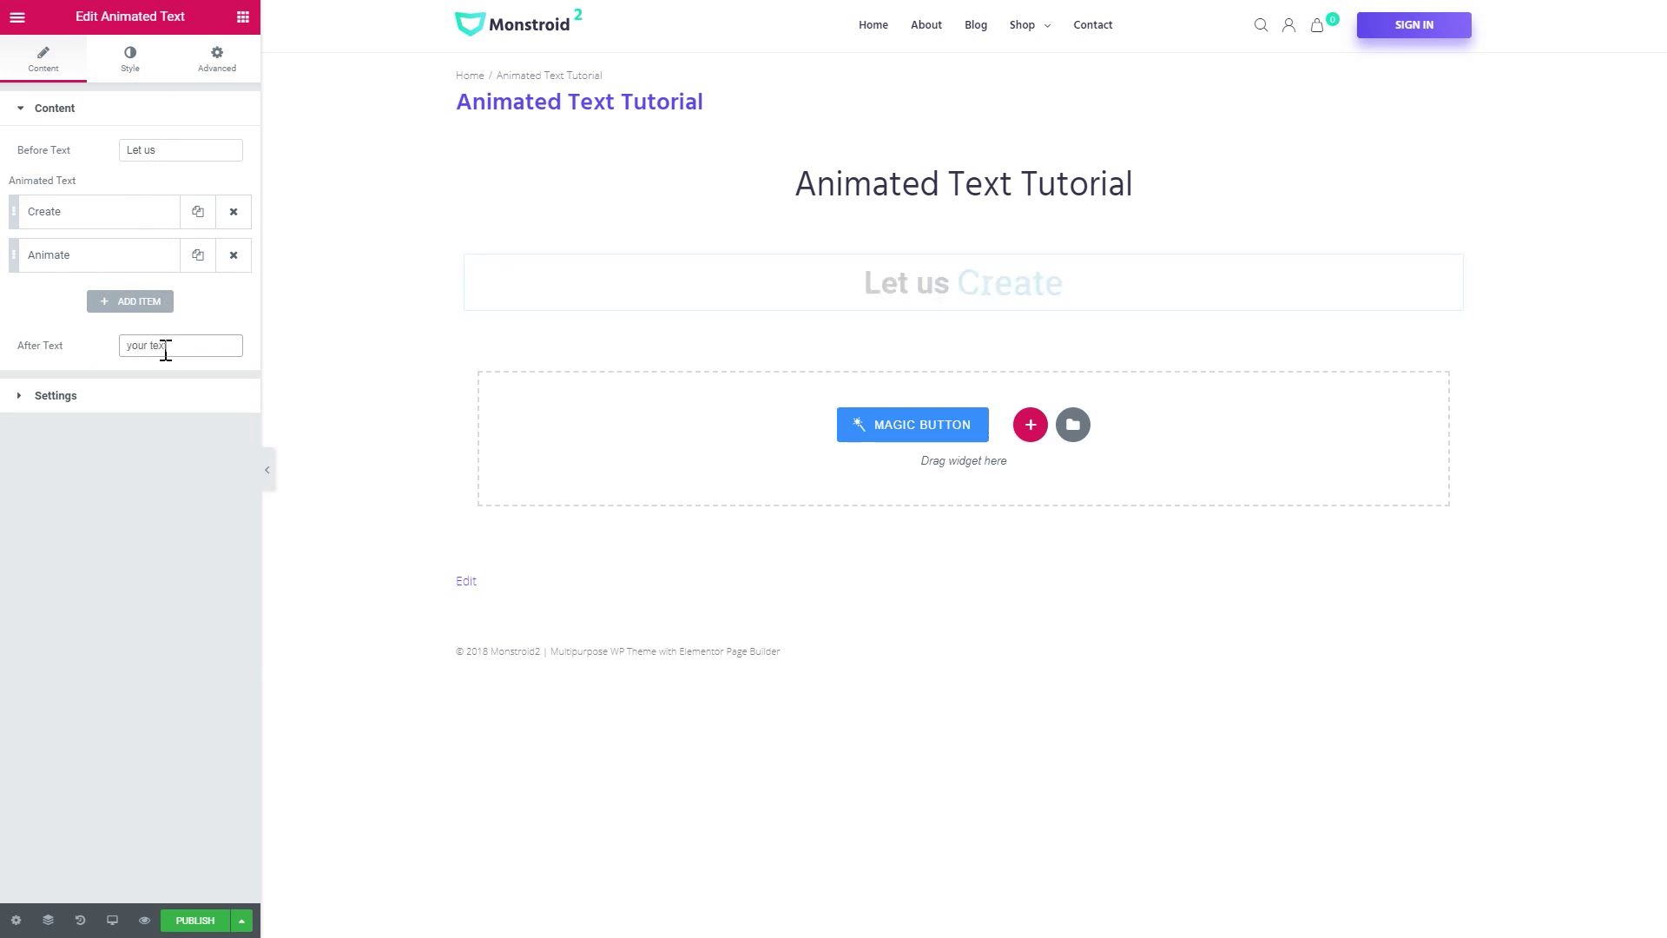
type("t")
left_click_drag(186, 153, 39, 161)
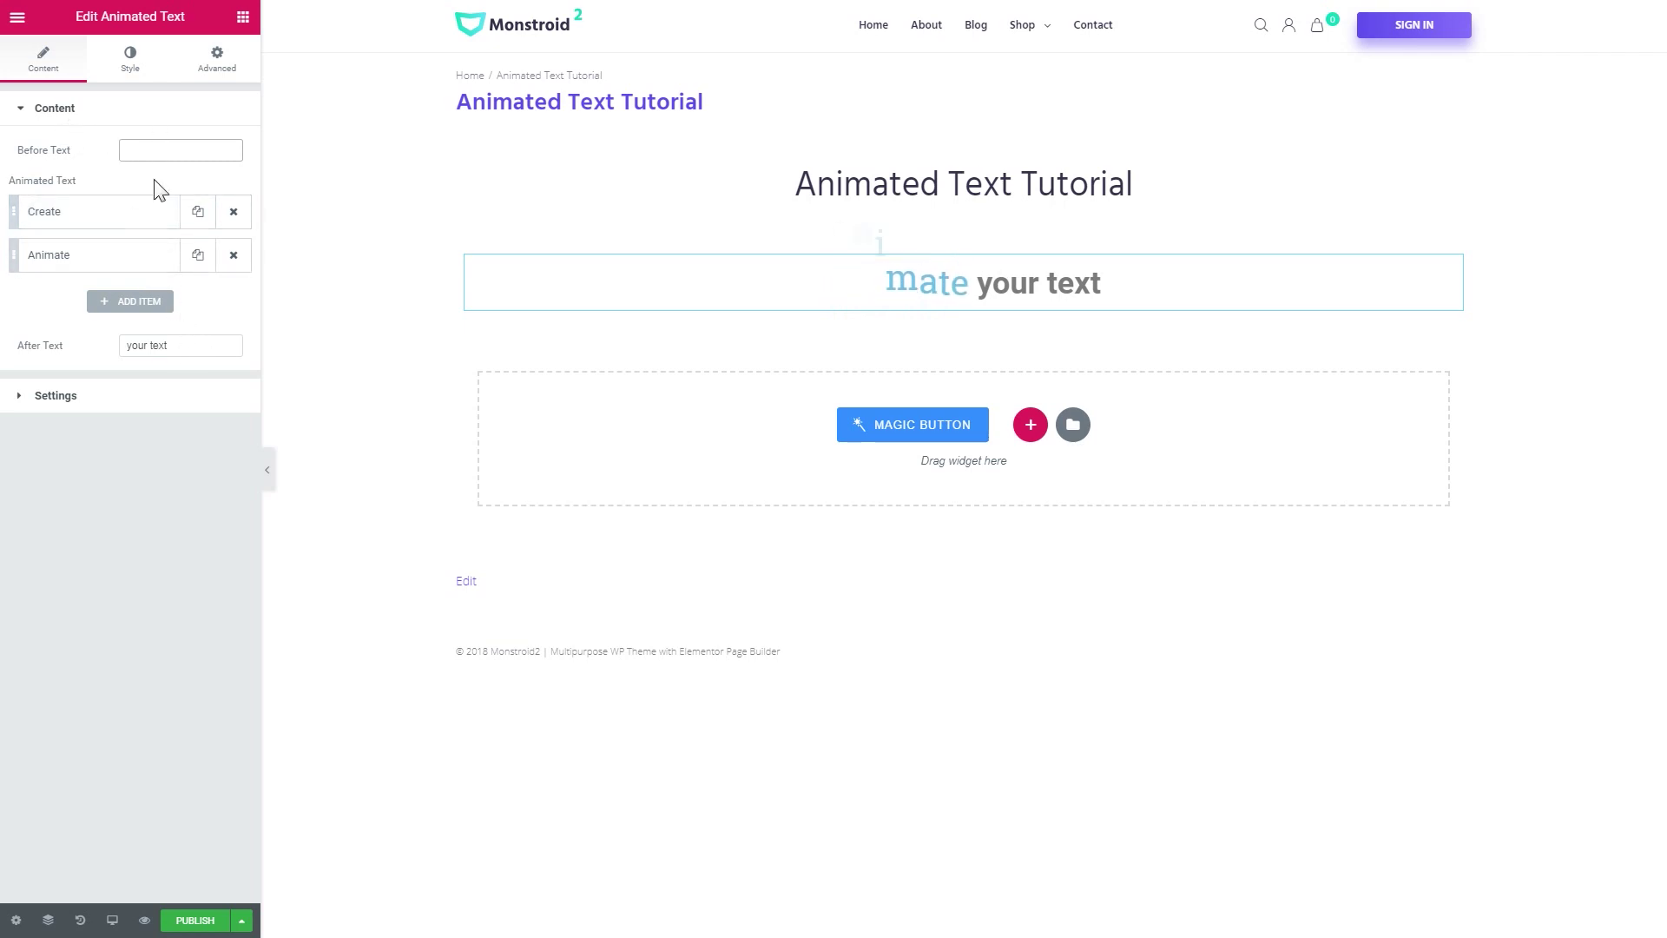
Clear the After Text, then enter 'Let Us' as Before Text and 'Your Text' as After Text.
double_click(174, 347)
key("ctrl+a")
key("BackSpace")
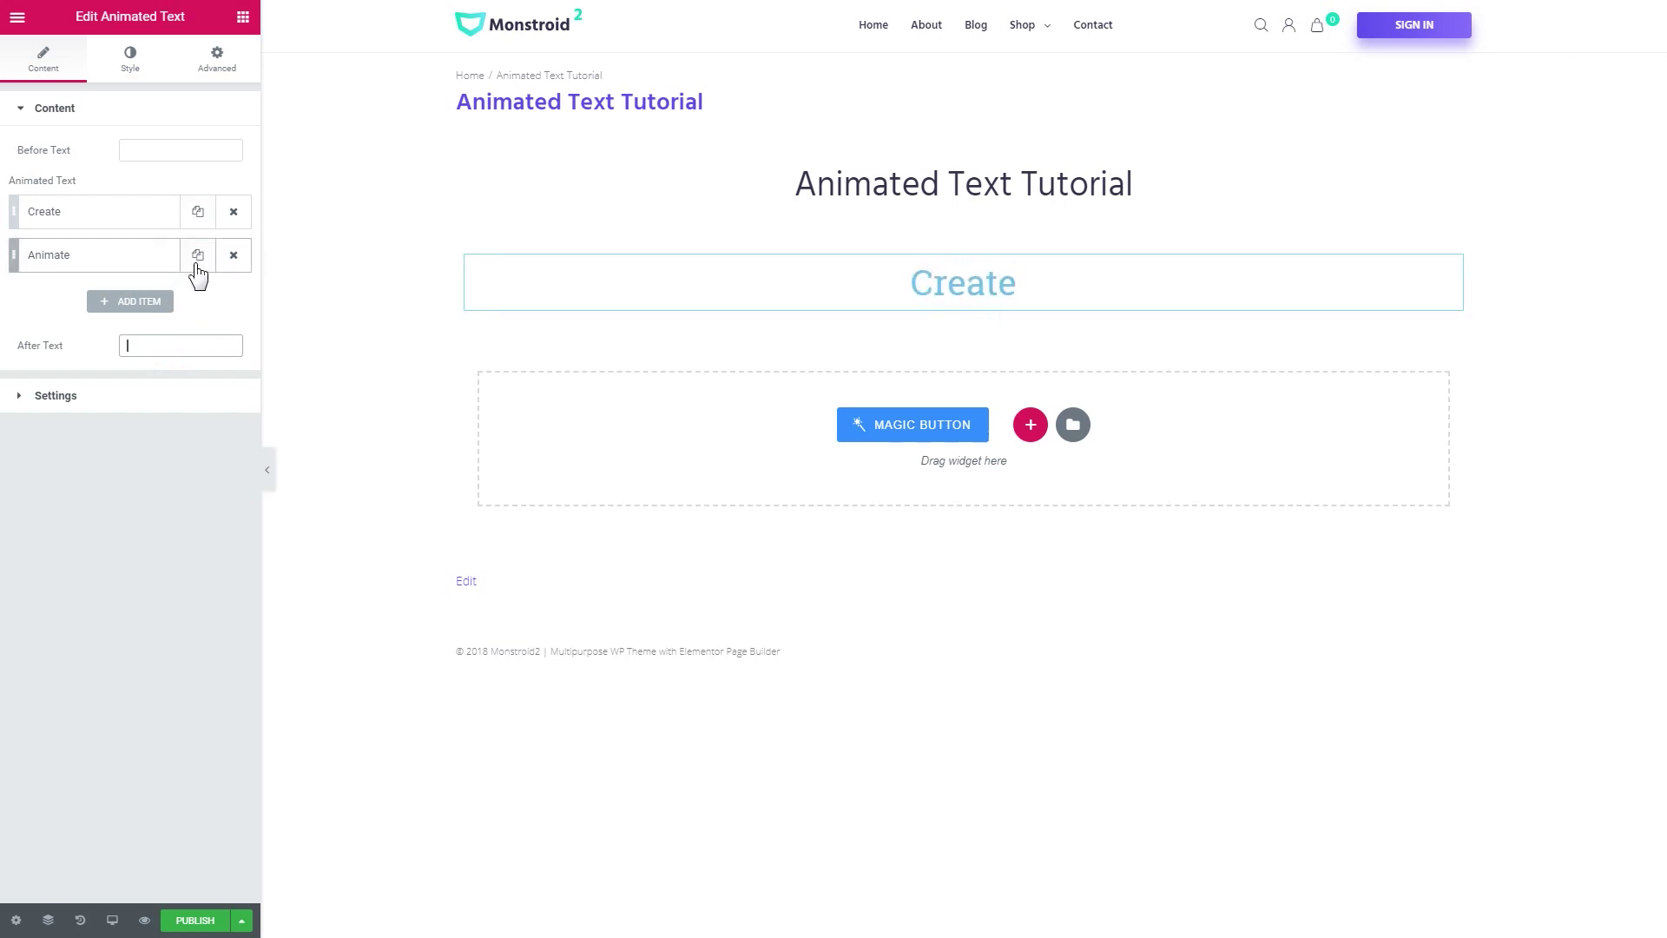
left_click(173, 150)
type("Let Us")
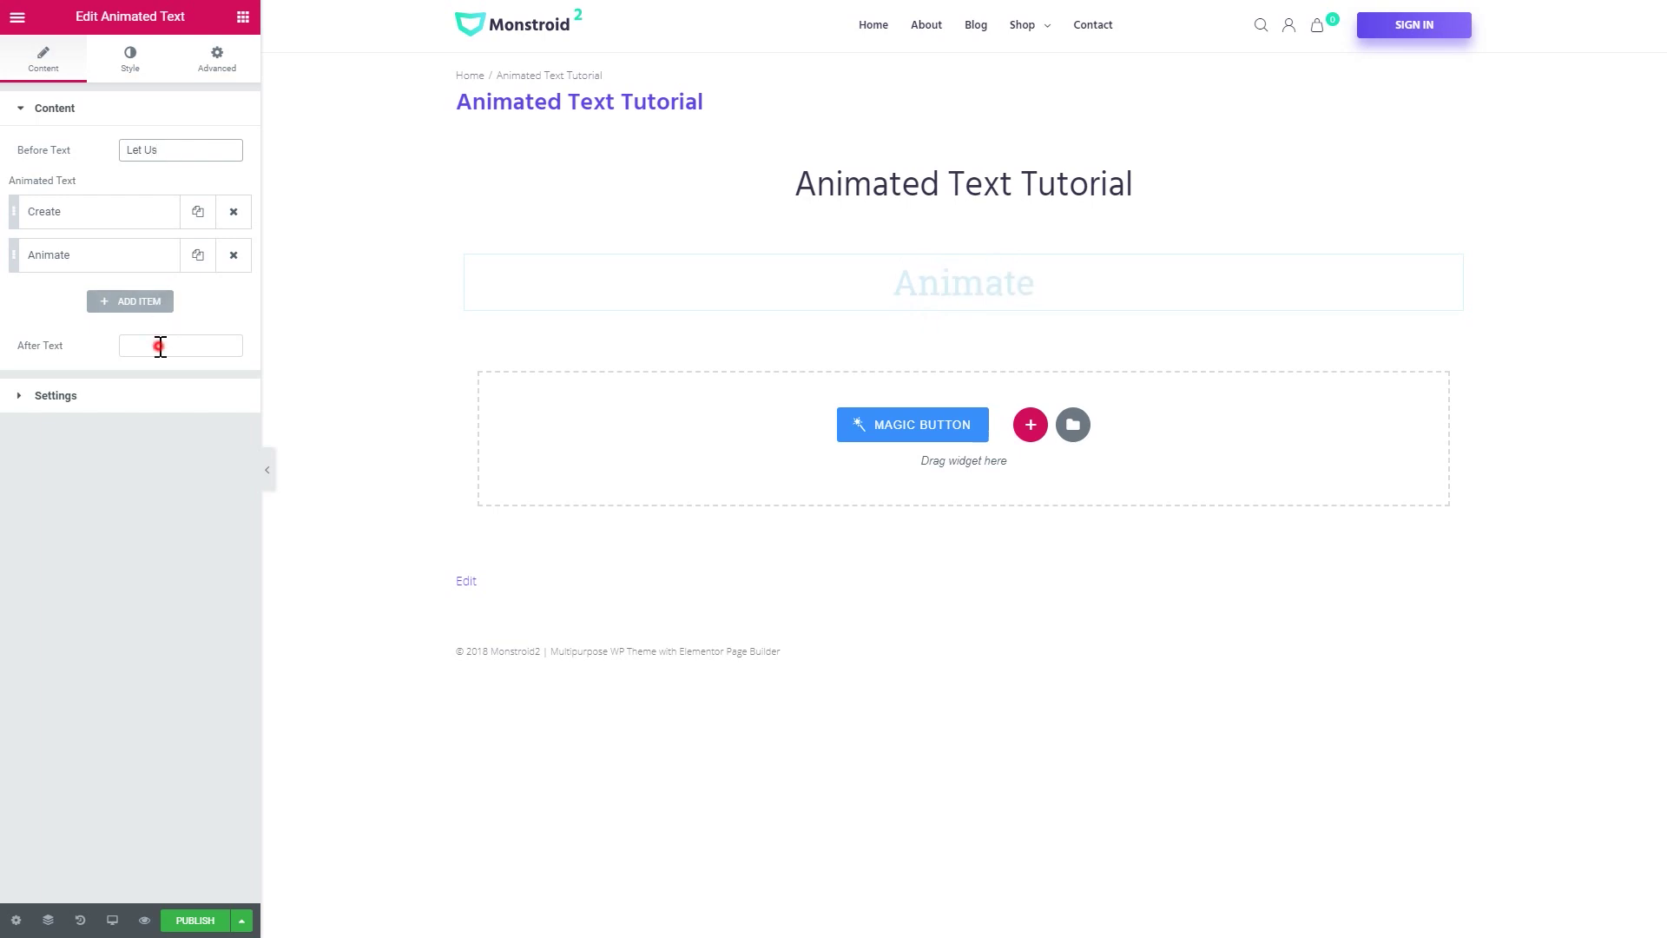
left_click(160, 345)
type("Your Text")
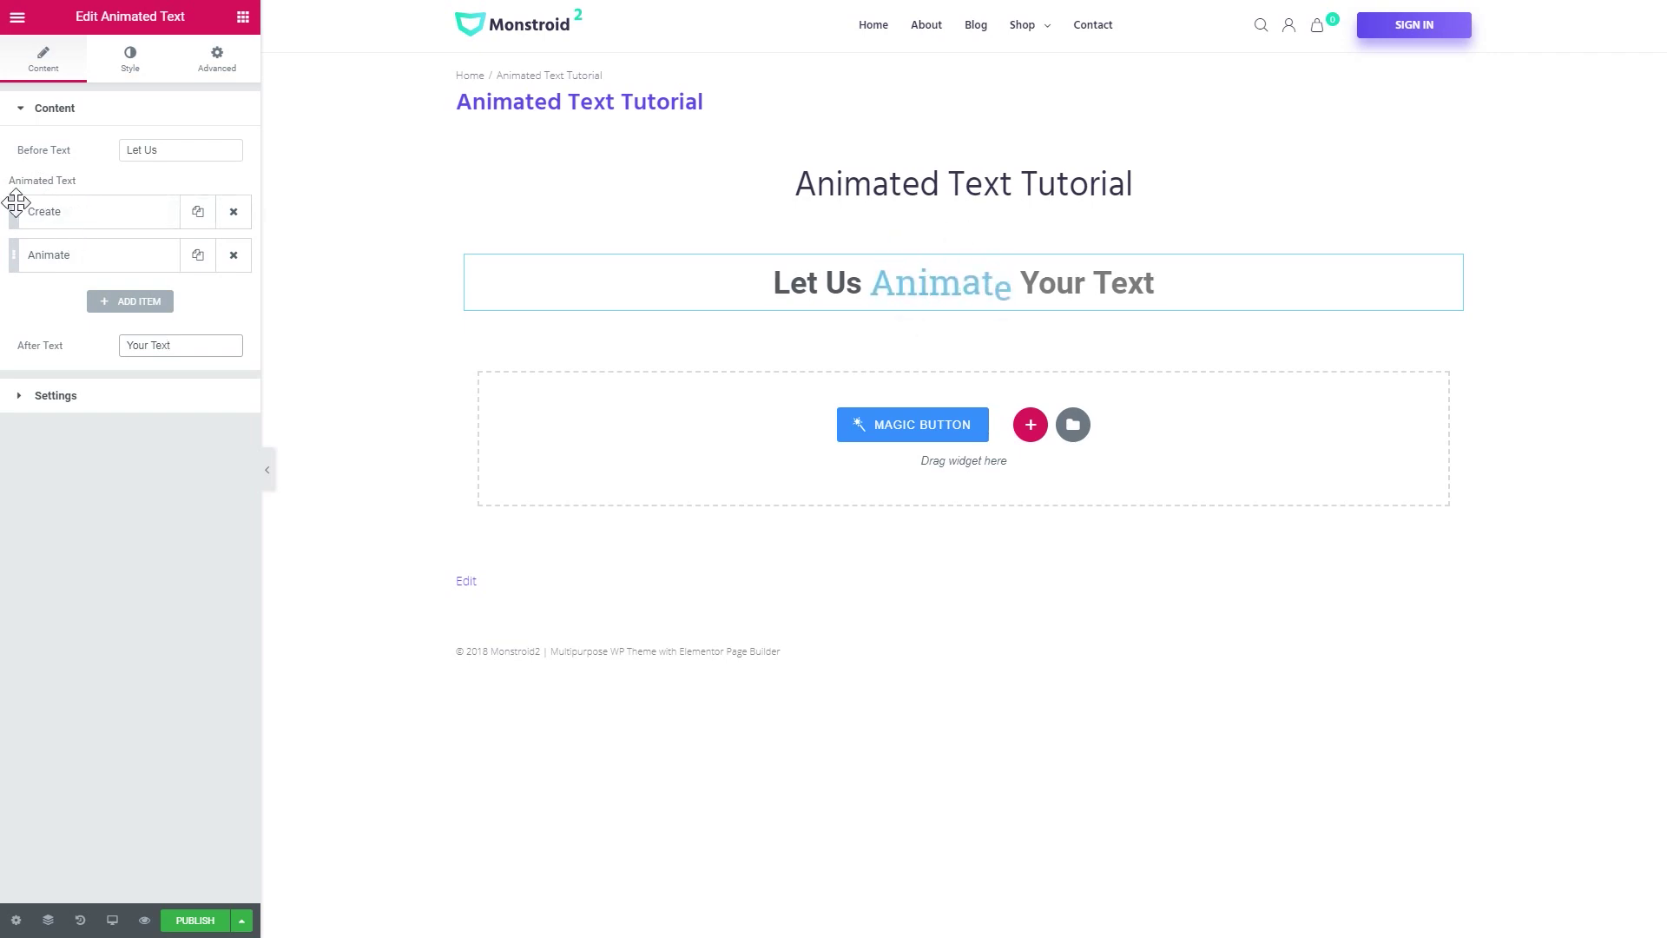
Add a third Animated Text item reading 'Change' after Create and Animate.
left_click(69, 228)
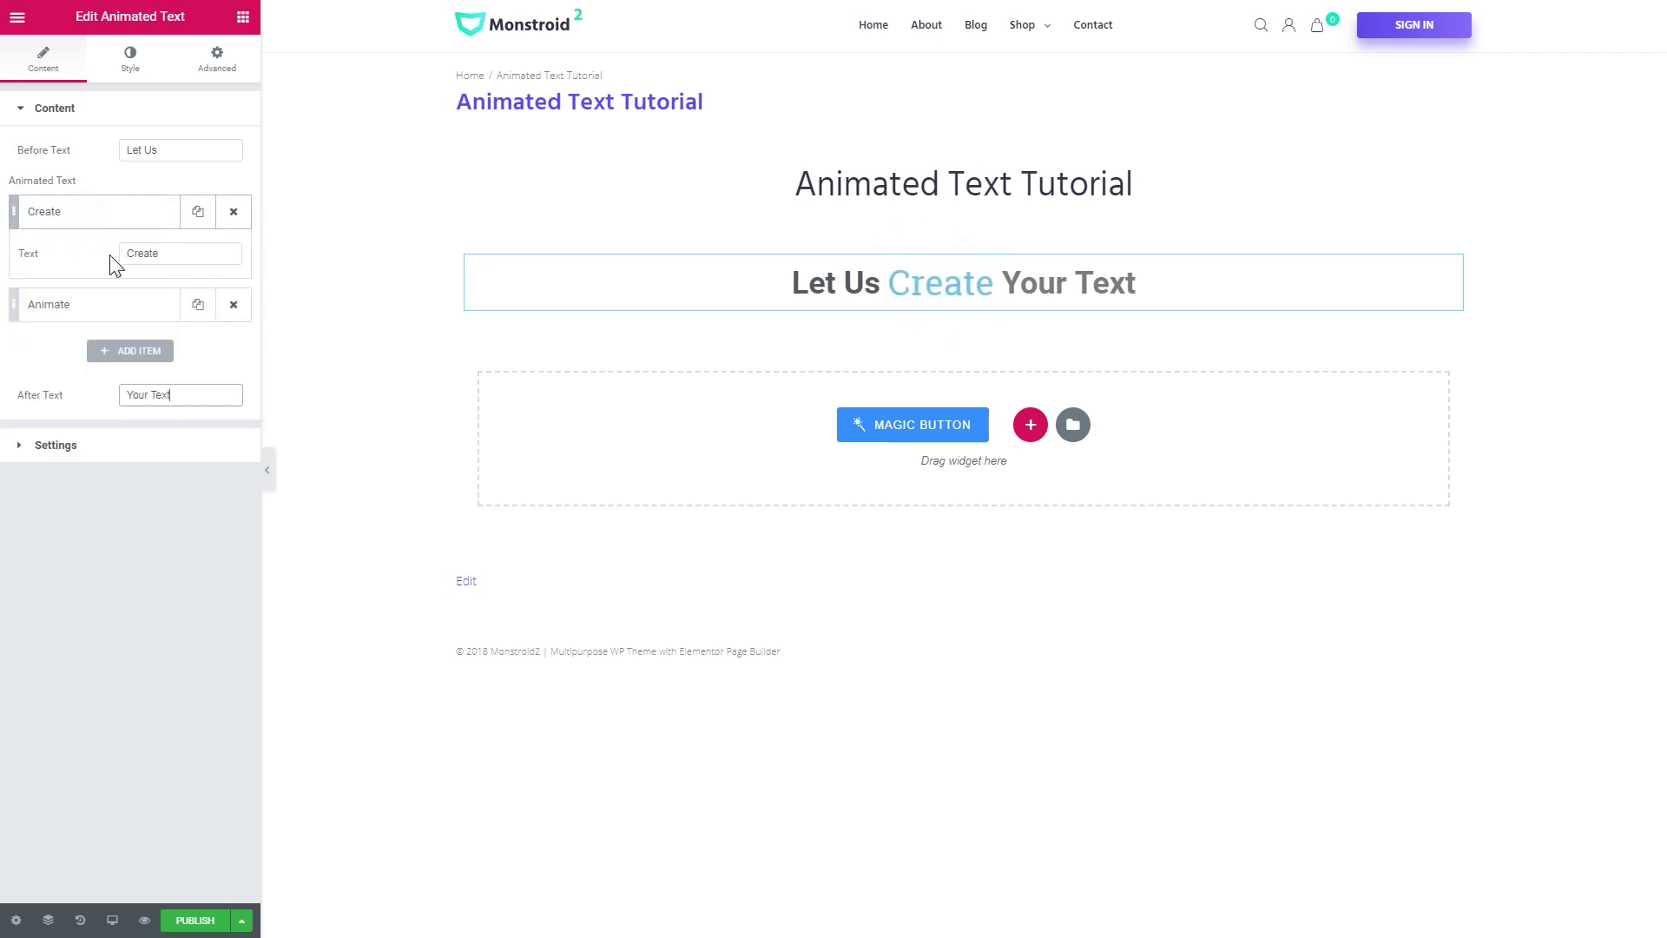
left_click(67, 220)
left_click(70, 251)
left_click(101, 264)
left_click(123, 298)
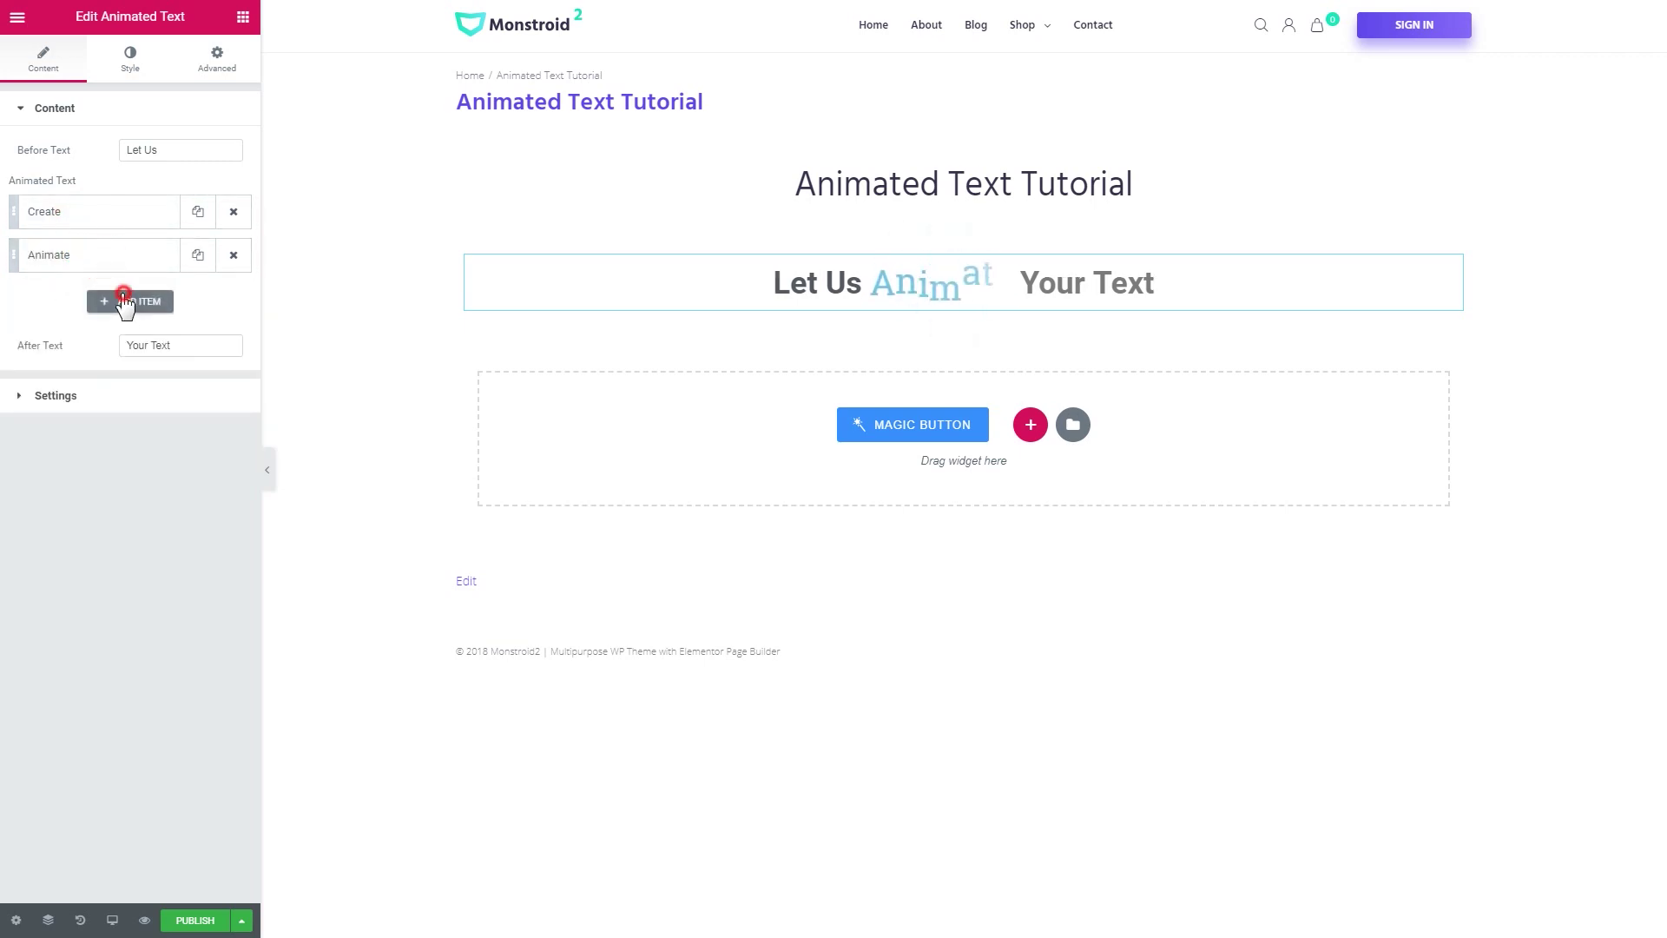
double_click(165, 339)
type("Change")
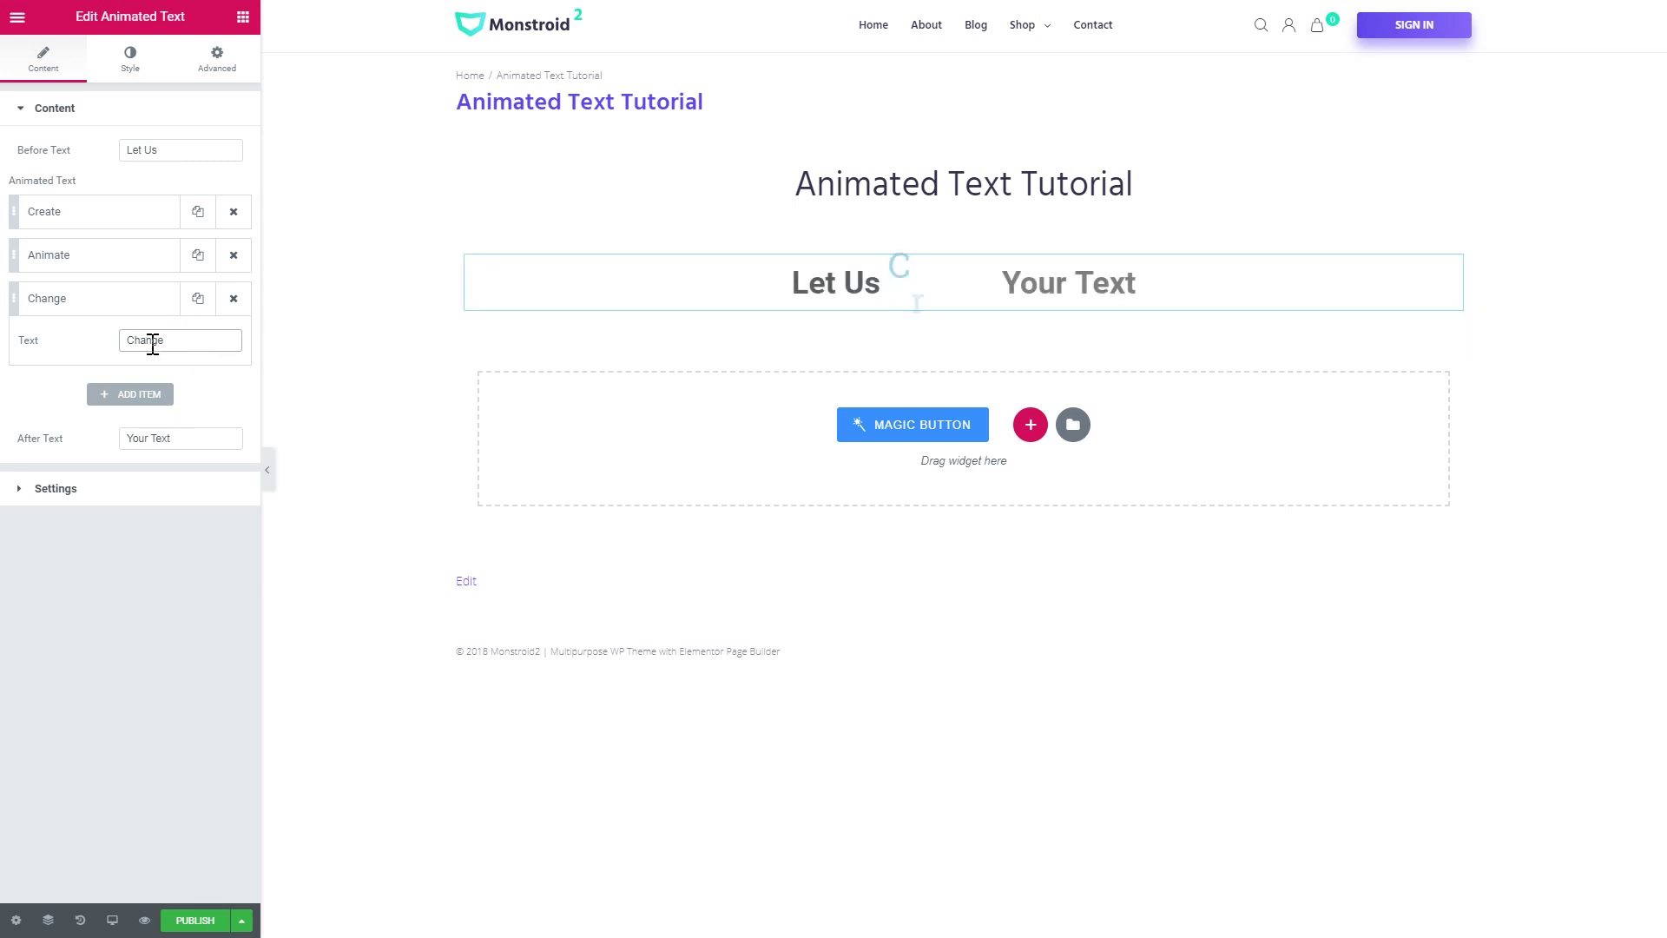
left_click(121, 309)
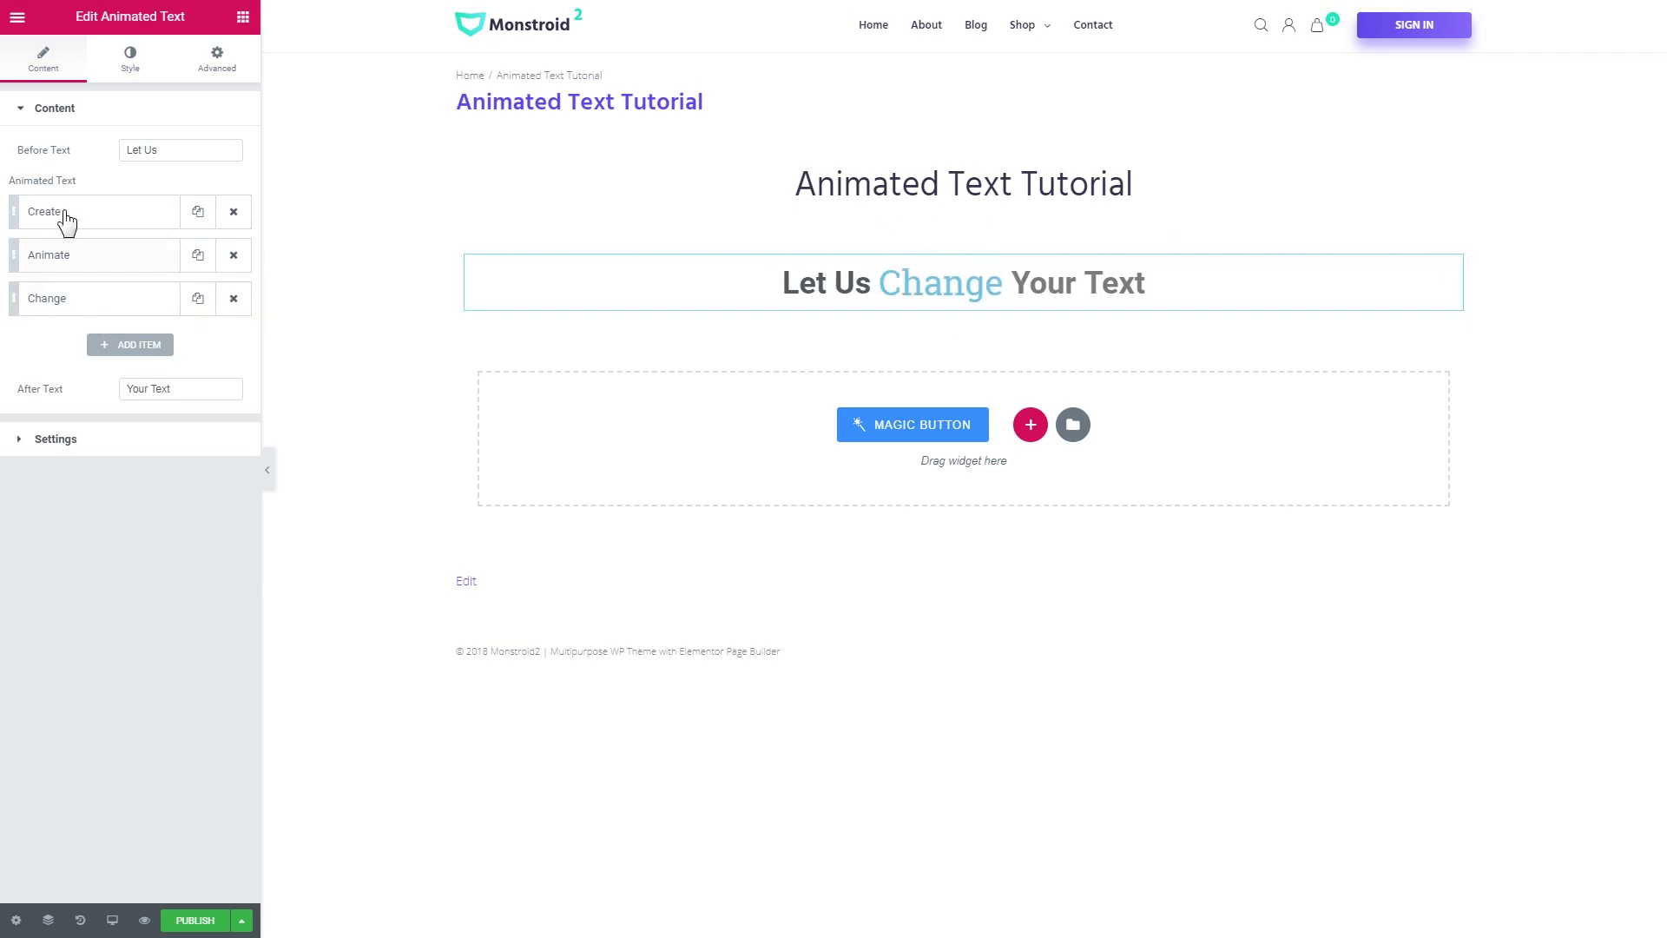
left_click(39, 107)
Set the animation effect to Typing with a 3000 delay and Symbols split type.
left_click(57, 153)
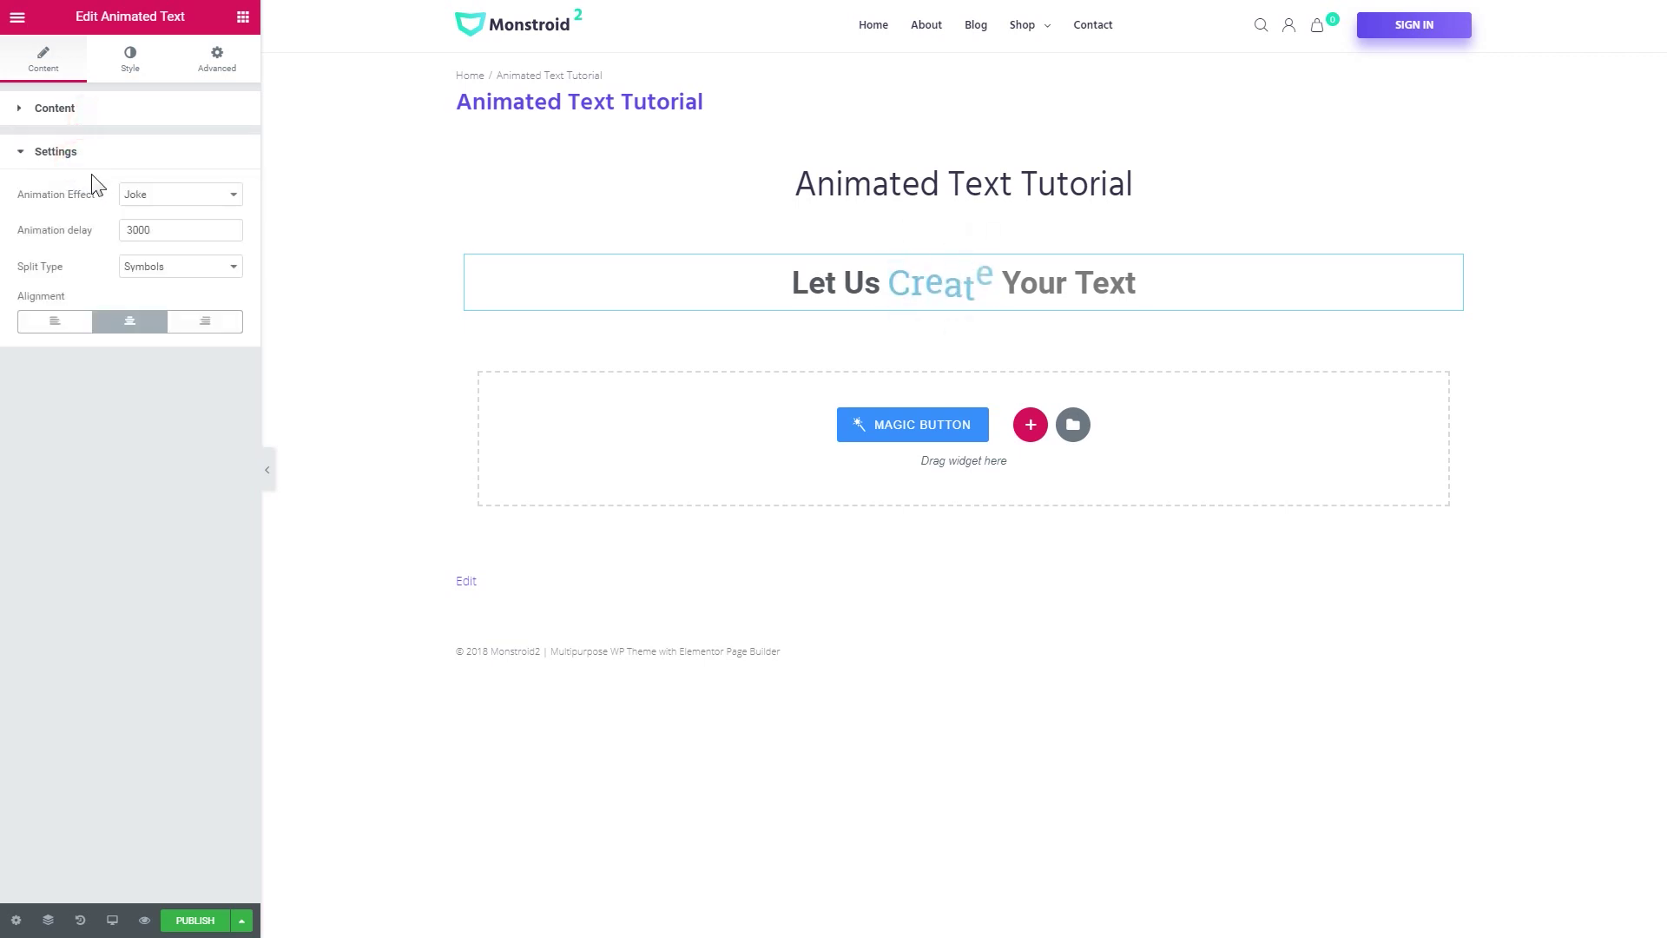
left_click(200, 196)
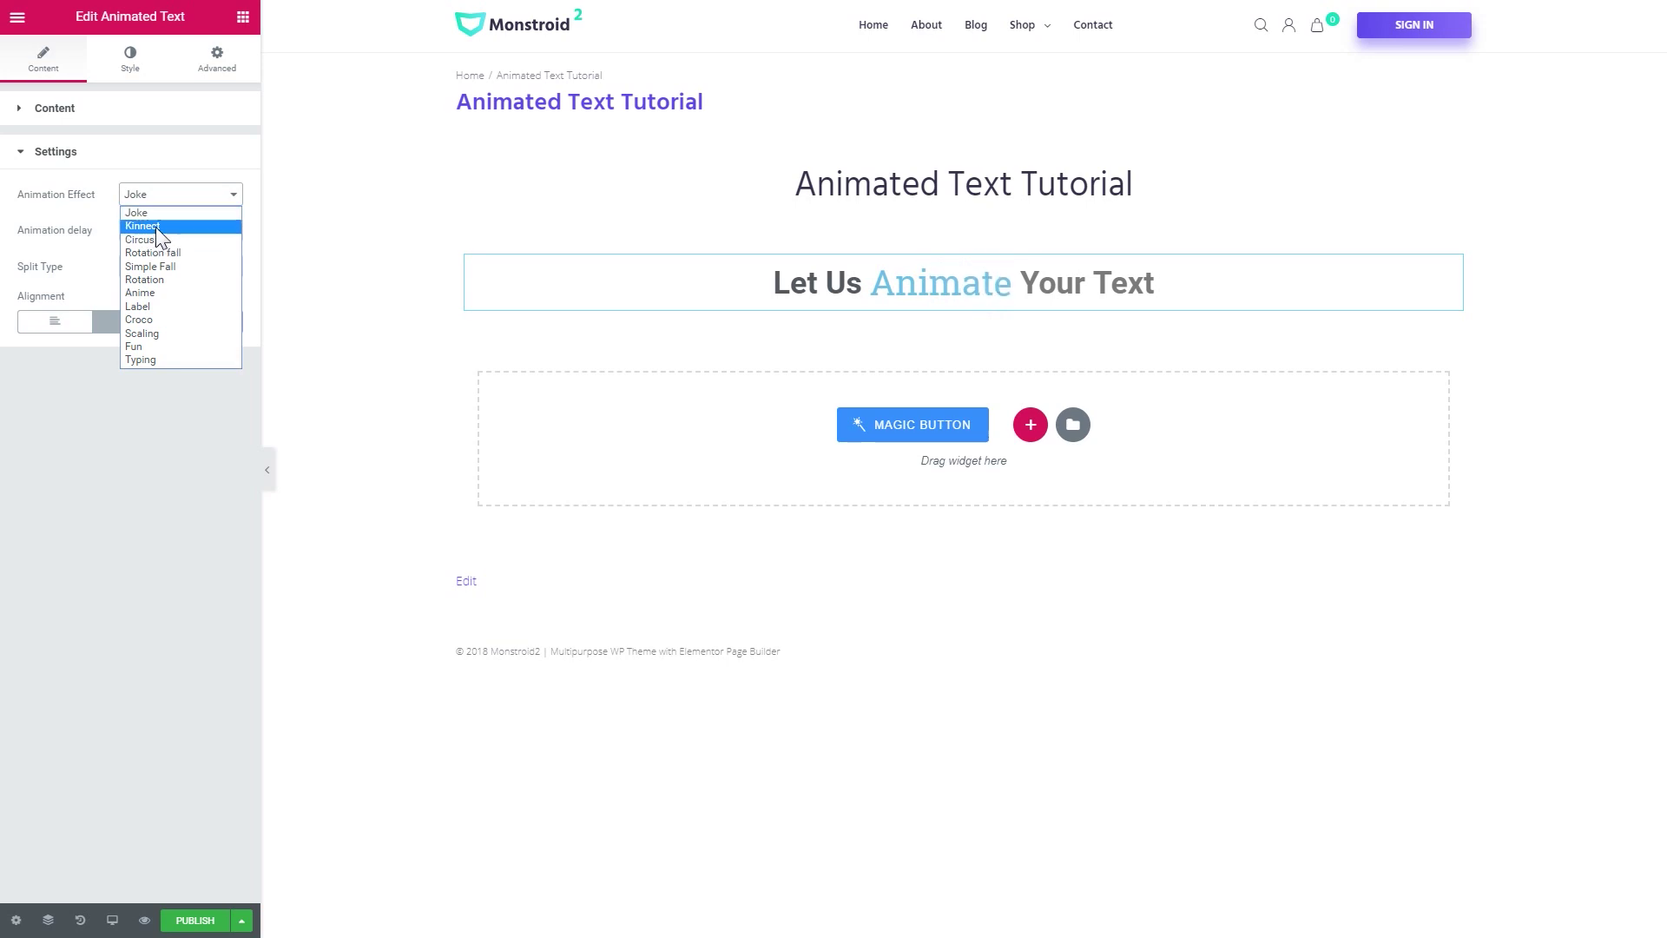
left_click(155, 279)
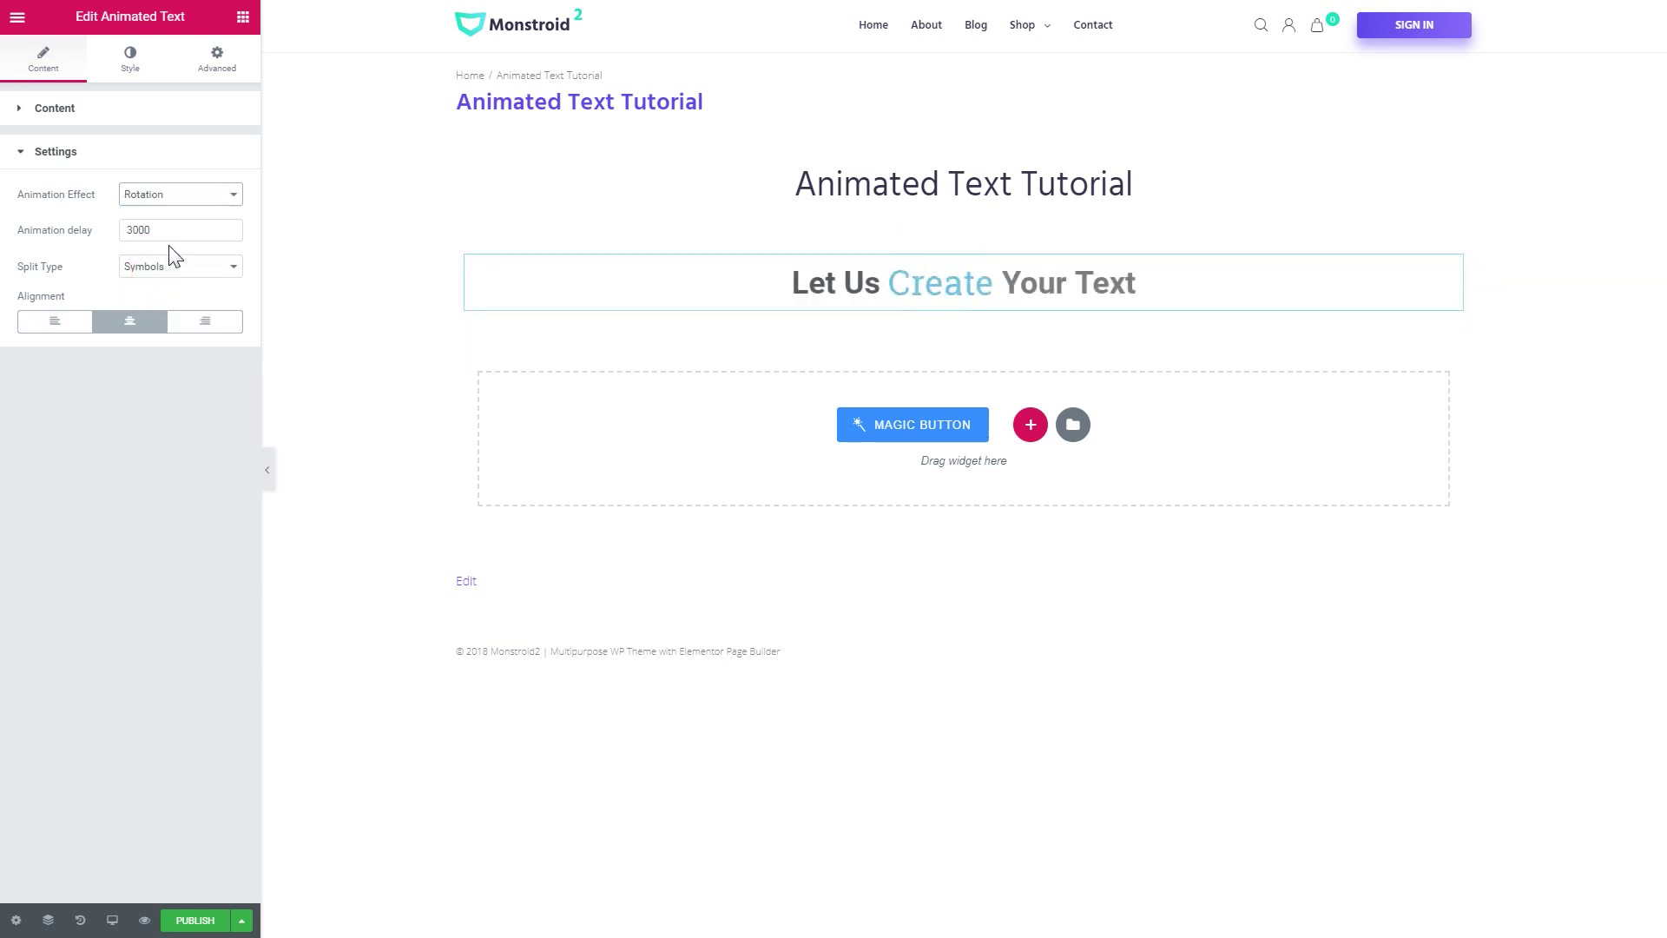
left_click(177, 208)
left_click(156, 358)
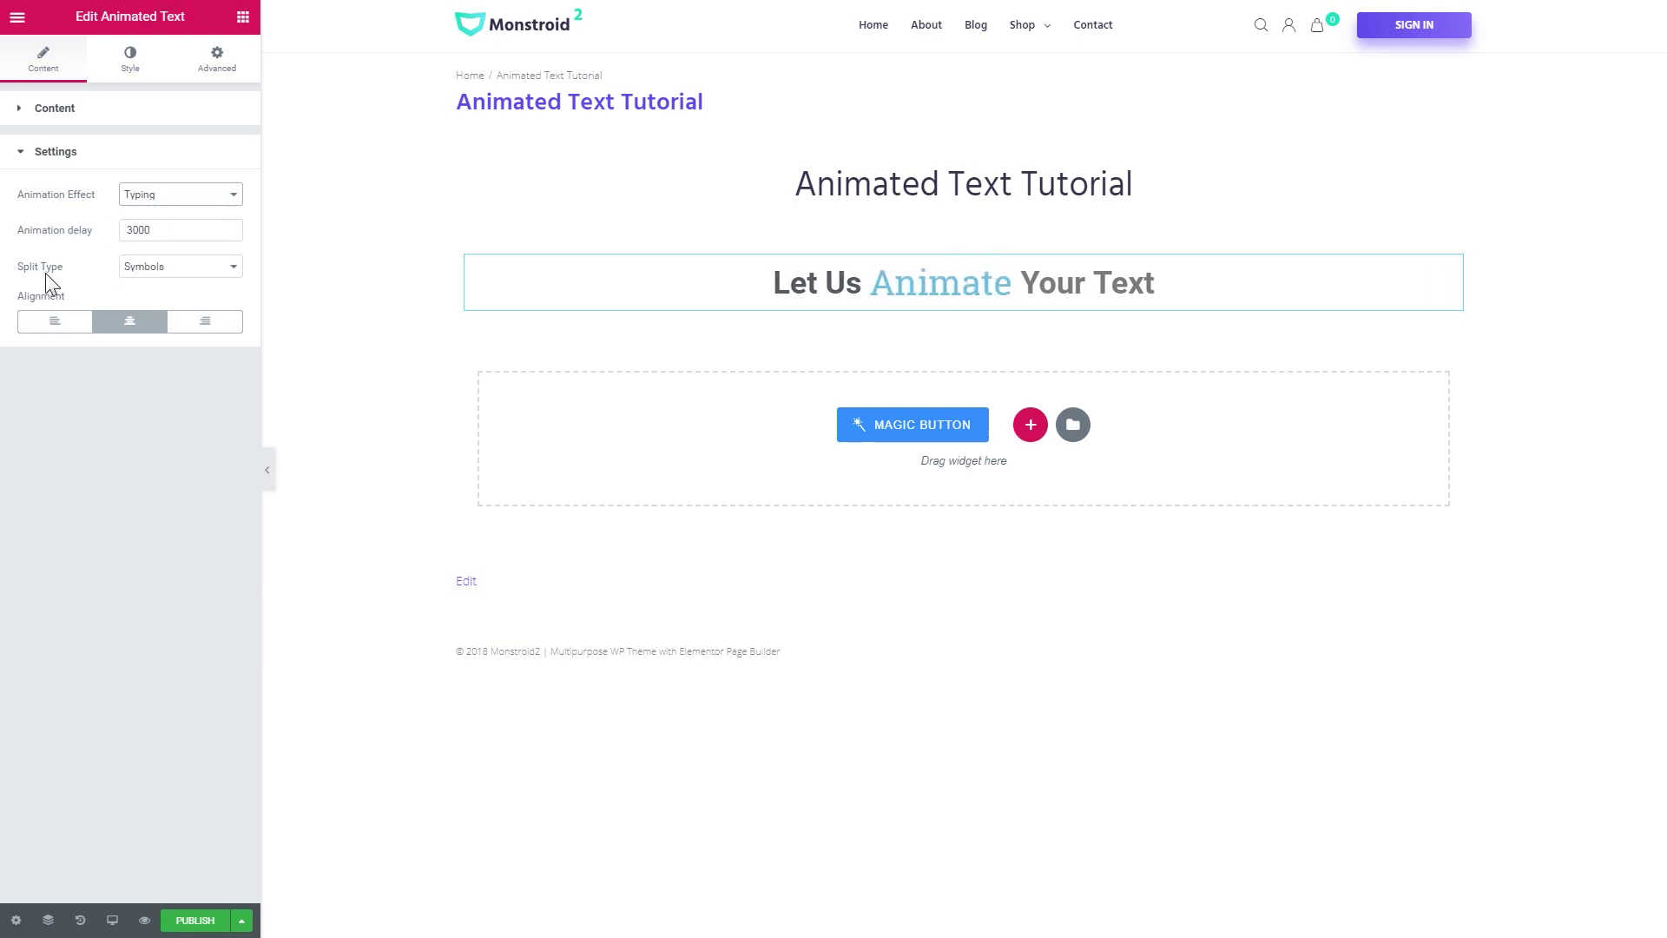
left_click(184, 271)
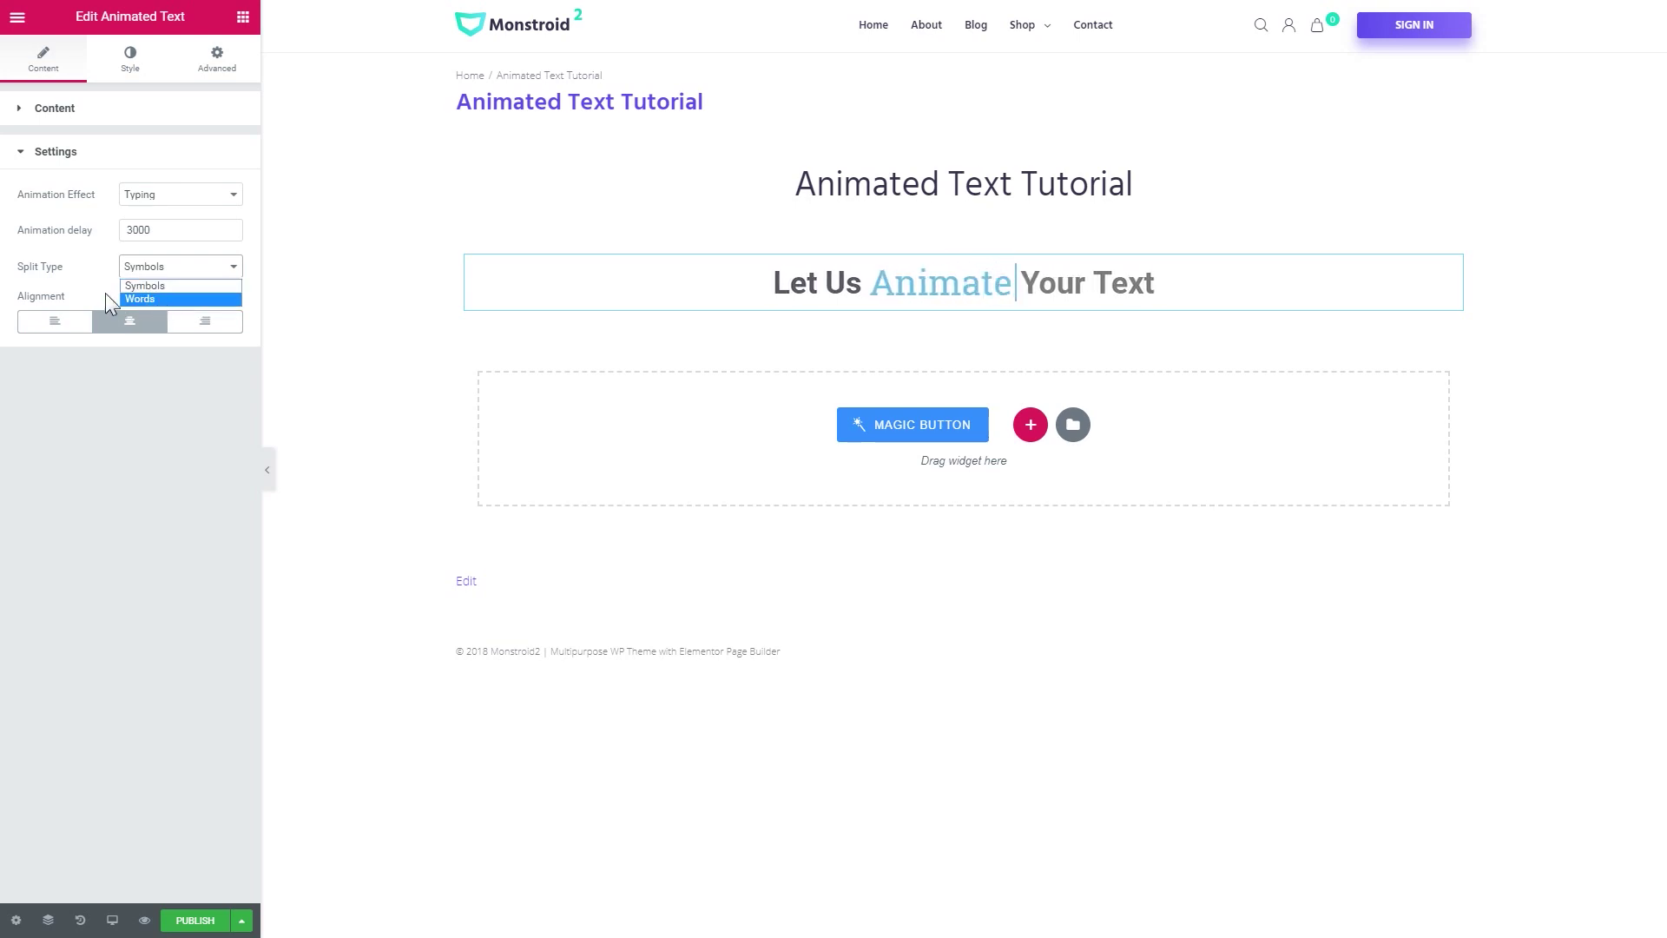
Centre-align the animated heading.
left_click(54, 287)
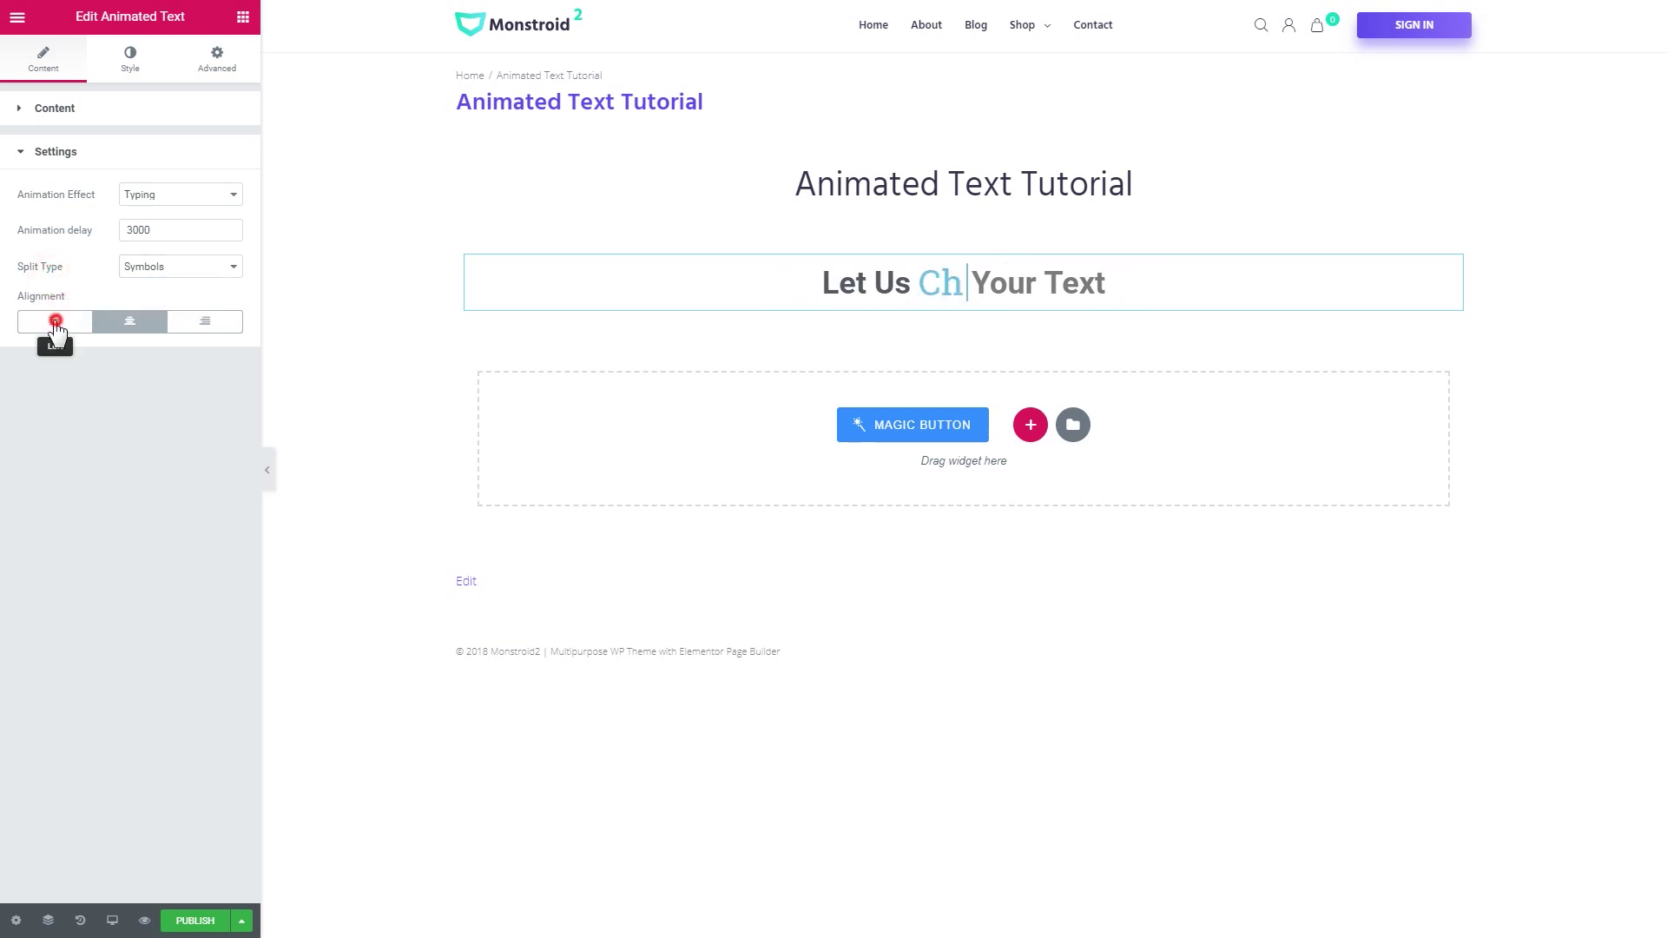
left_click(54, 325)
left_click(127, 323)
left_click(192, 323)
left_click(130, 323)
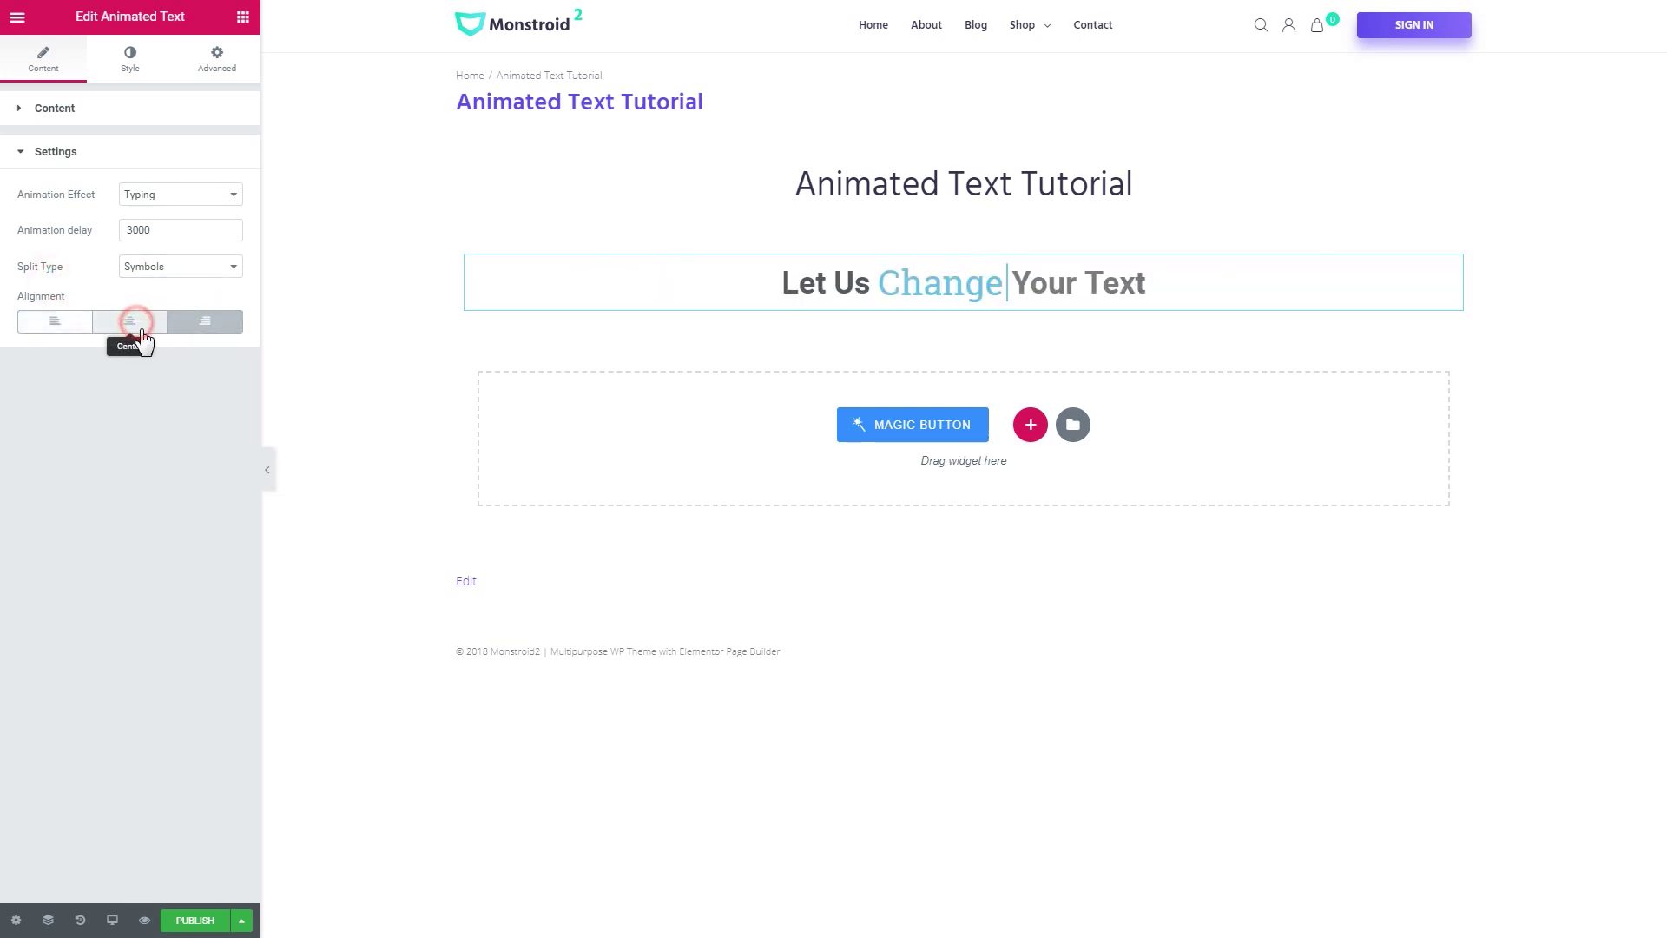
left_click(124, 70)
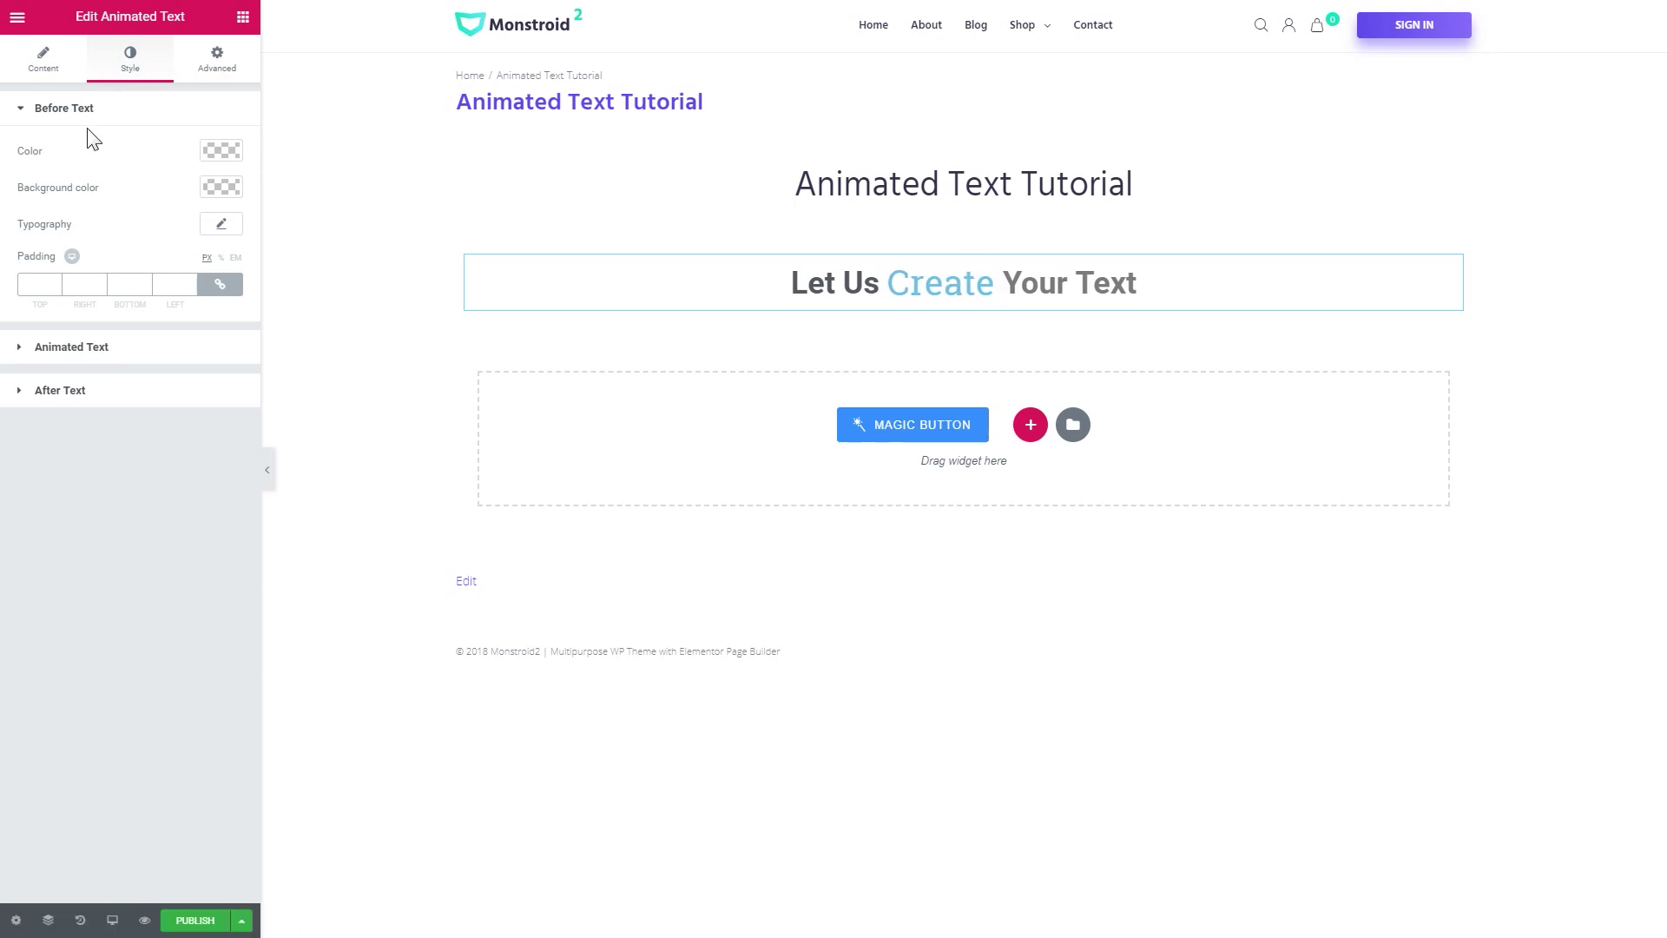
Style the 'Let Us' Before Text dark blue in Lato, weight 900, size 50.
left_click(67, 114)
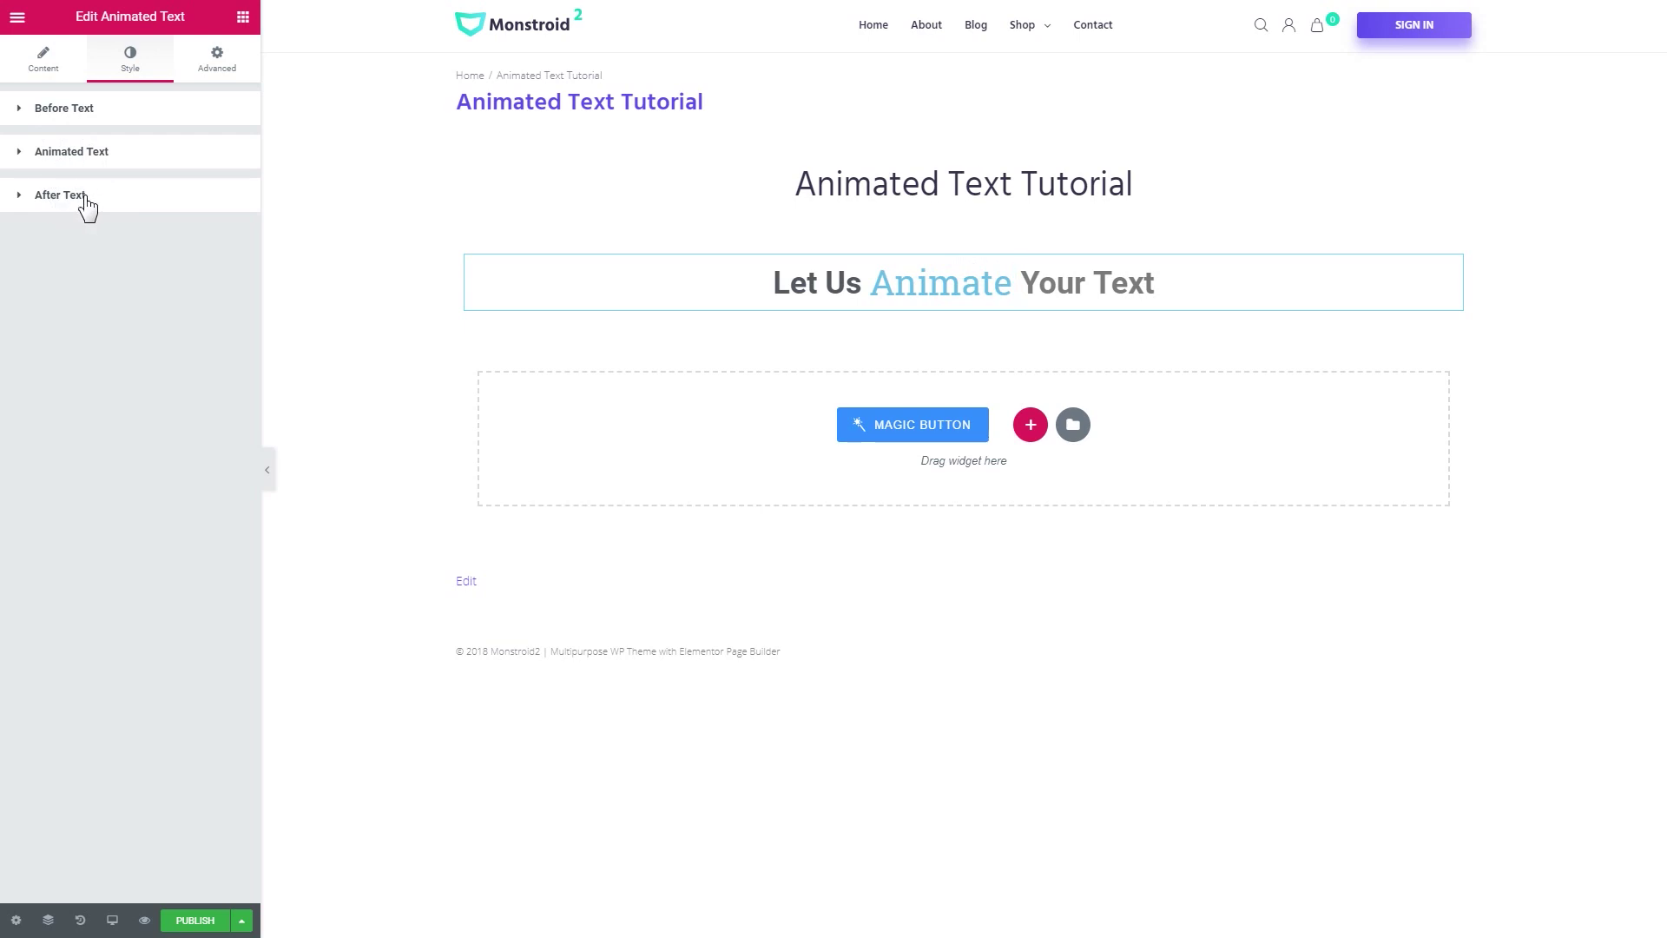
left_click(83, 113)
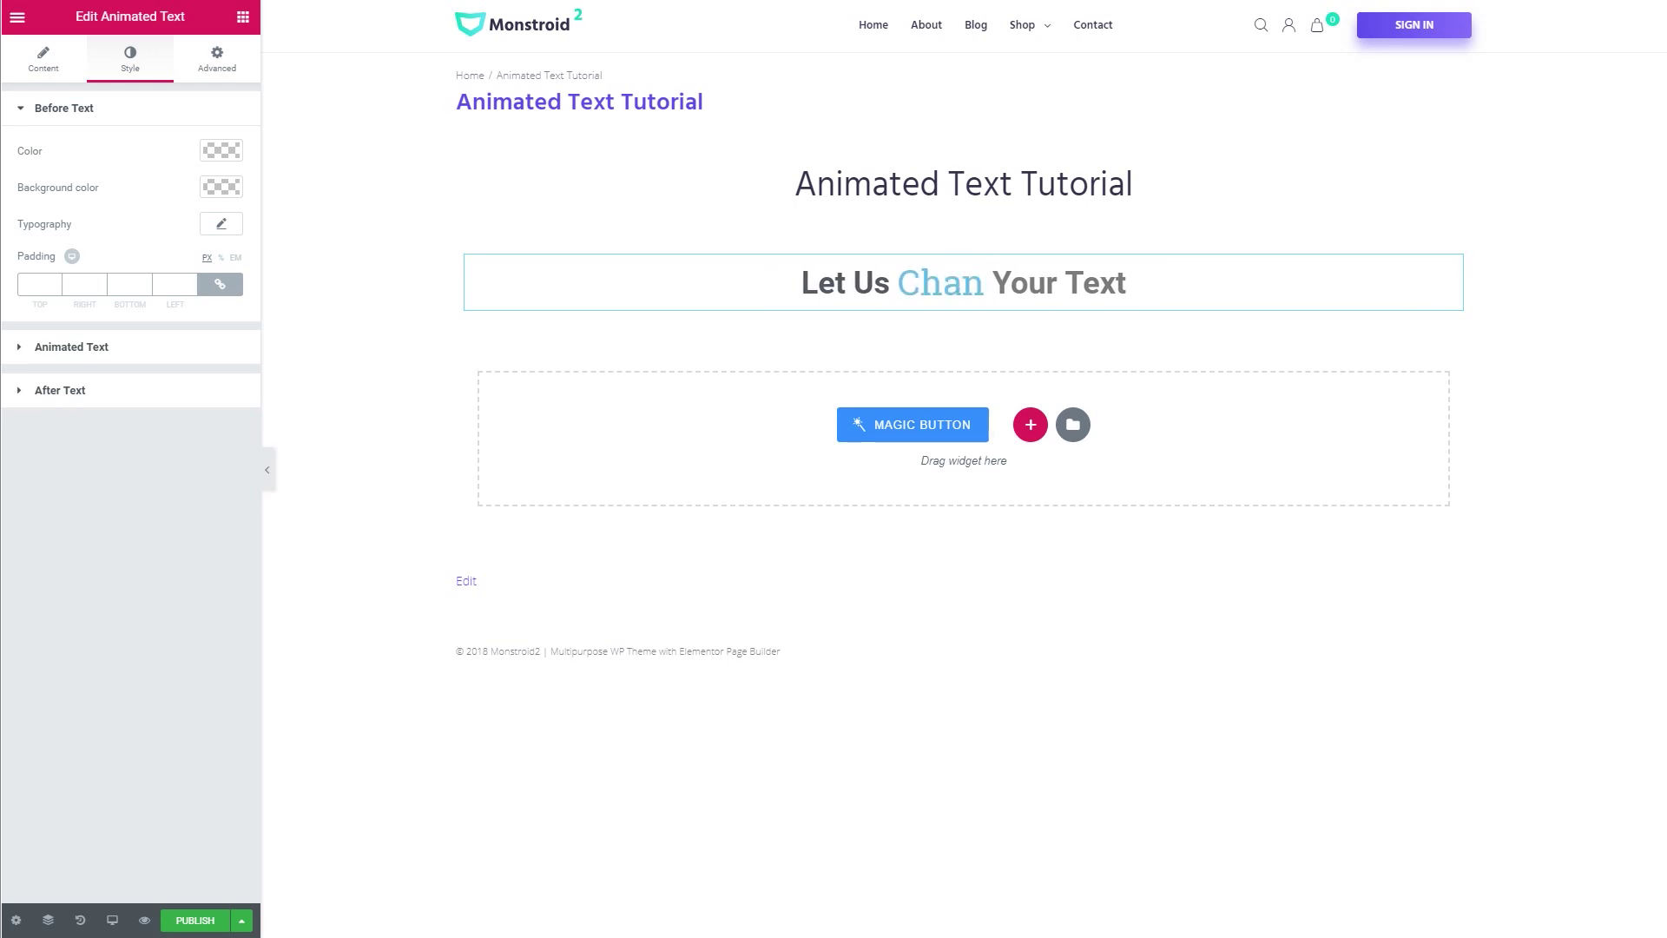
left_click(220, 150)
key("ctrl+v")
left_click(221, 223)
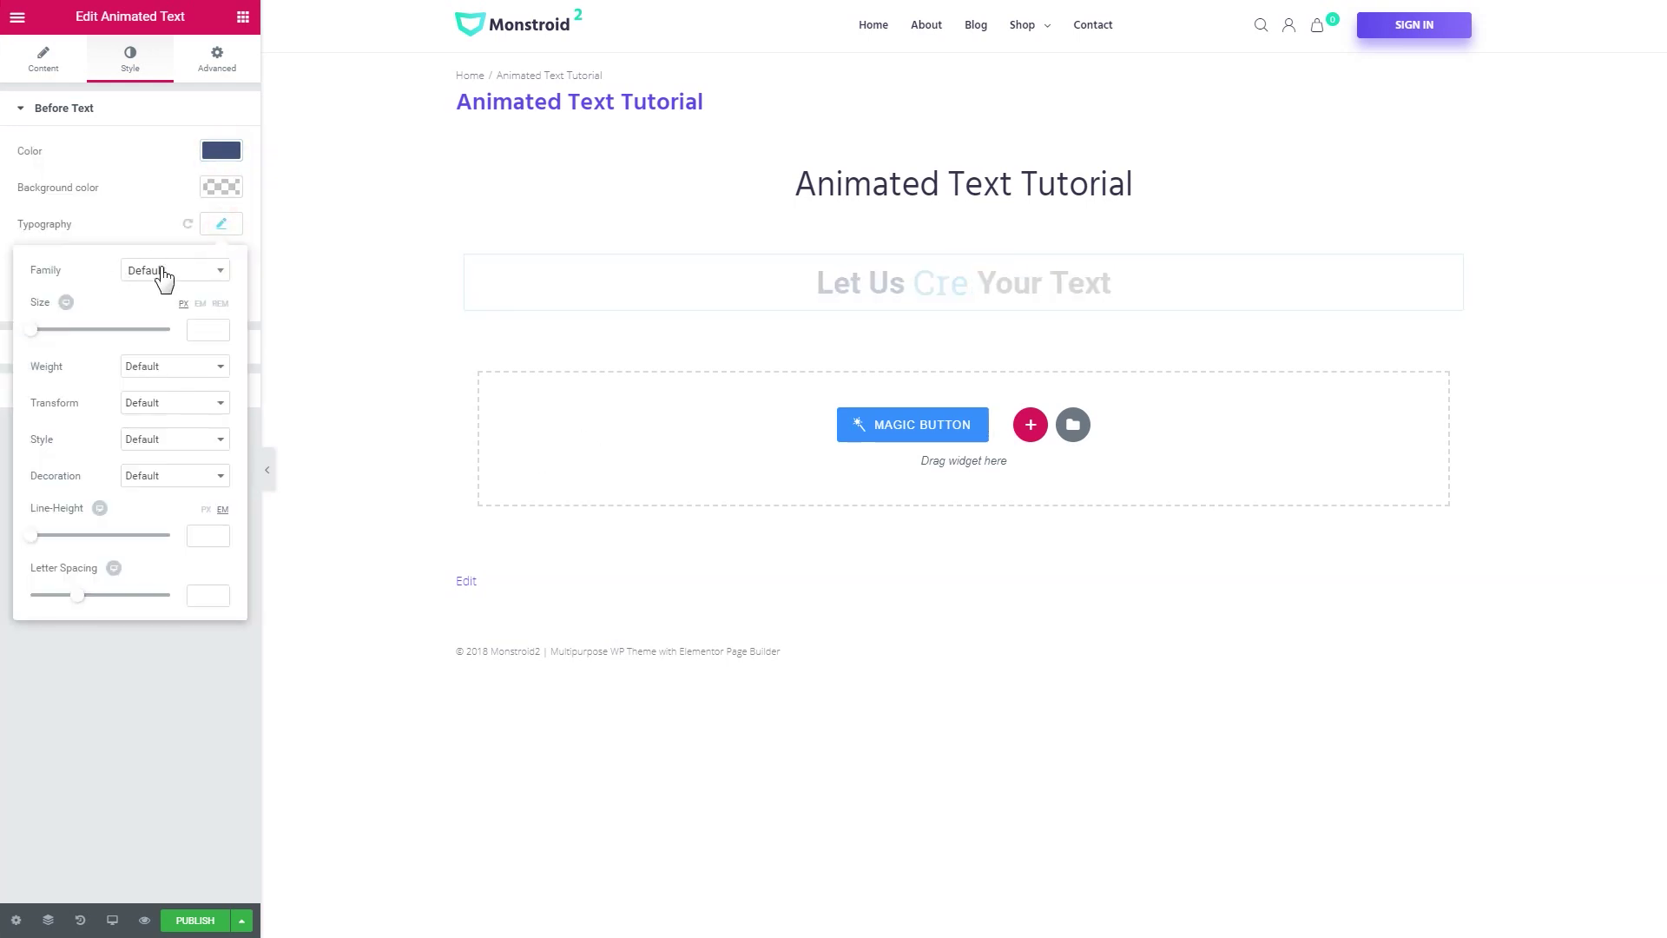
left_click(174, 270)
type("lato")
left_click(146, 341)
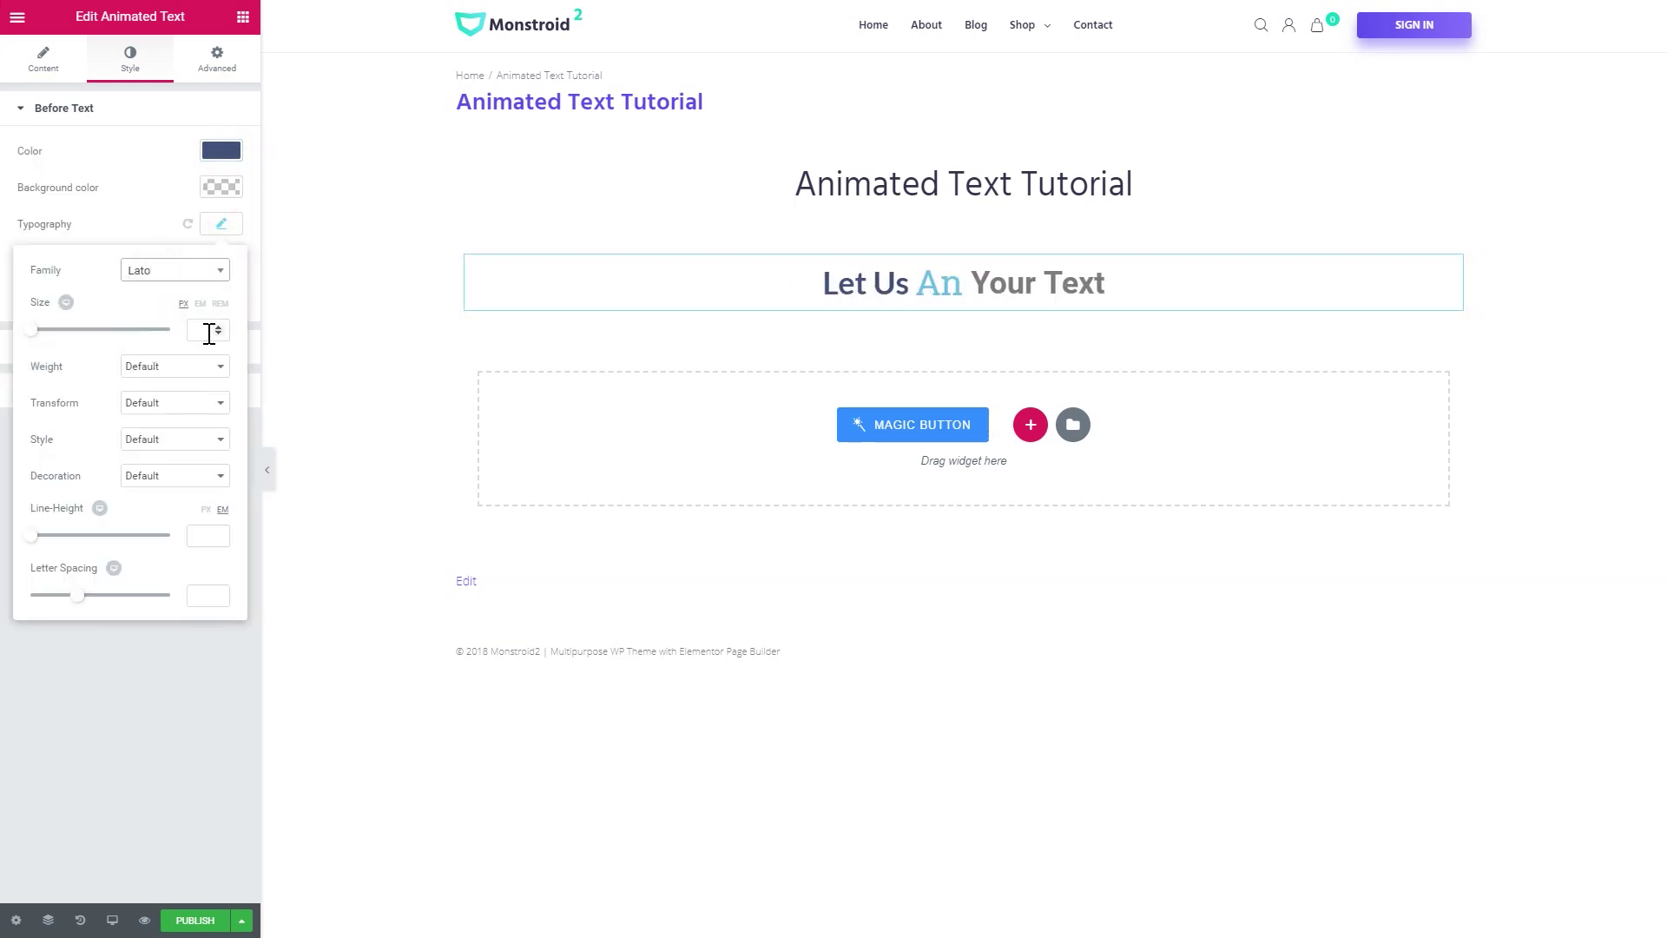
left_click(174, 366)
left_click(174, 480)
left_click(32, 332)
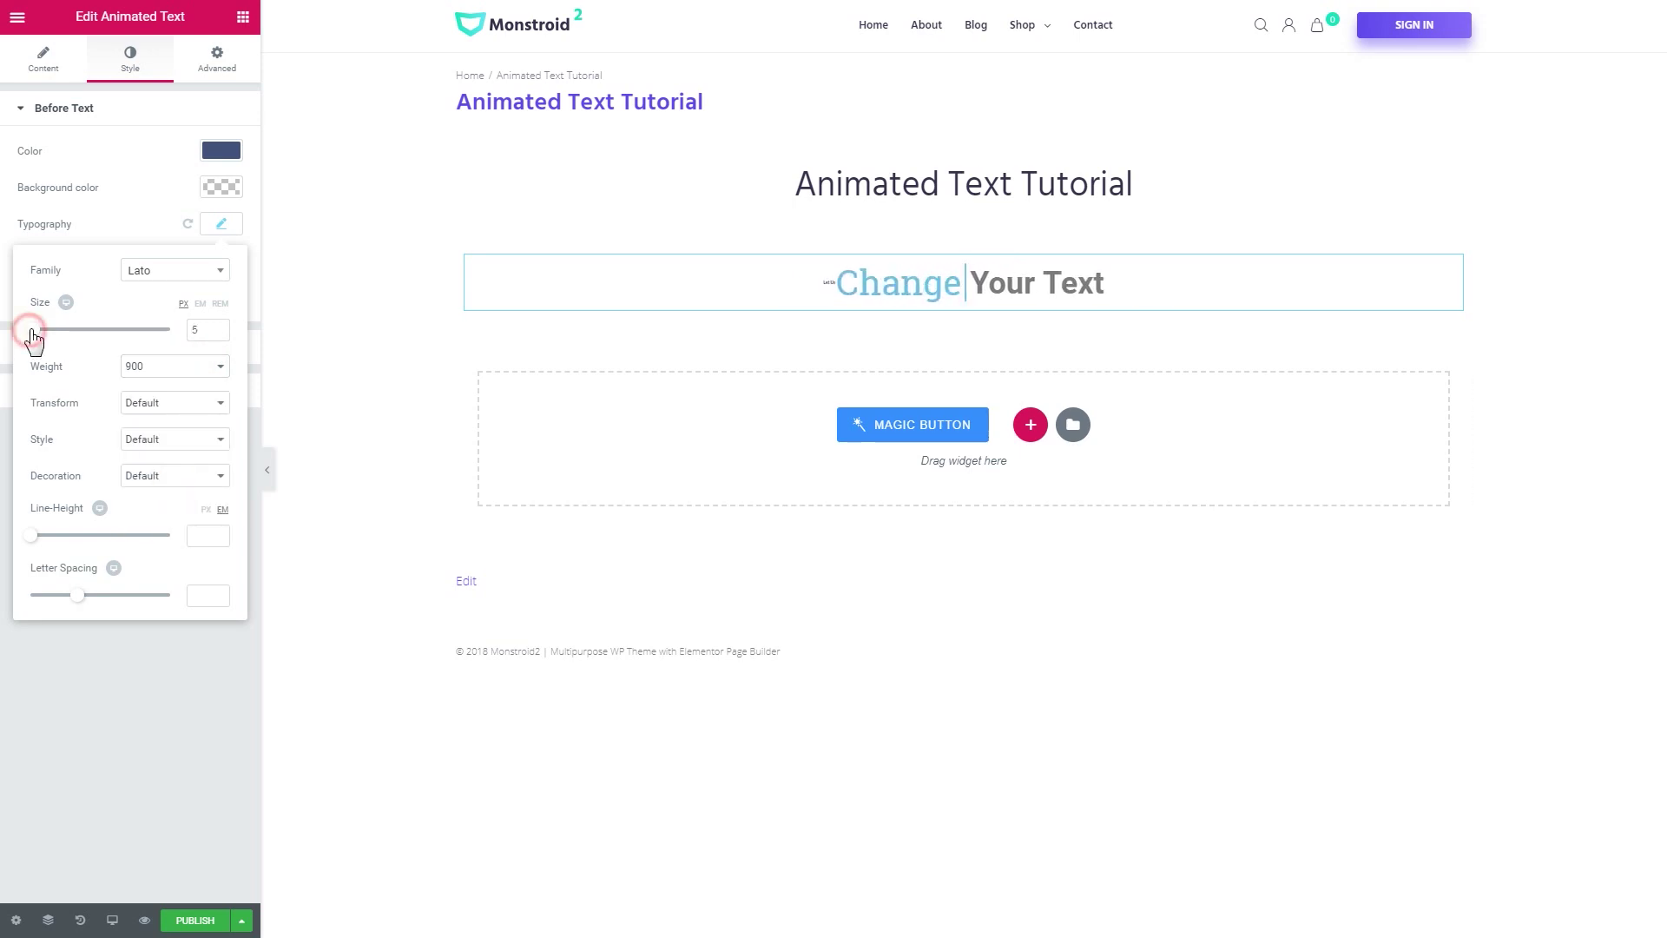
left_click_drag(32, 337, 66, 335)
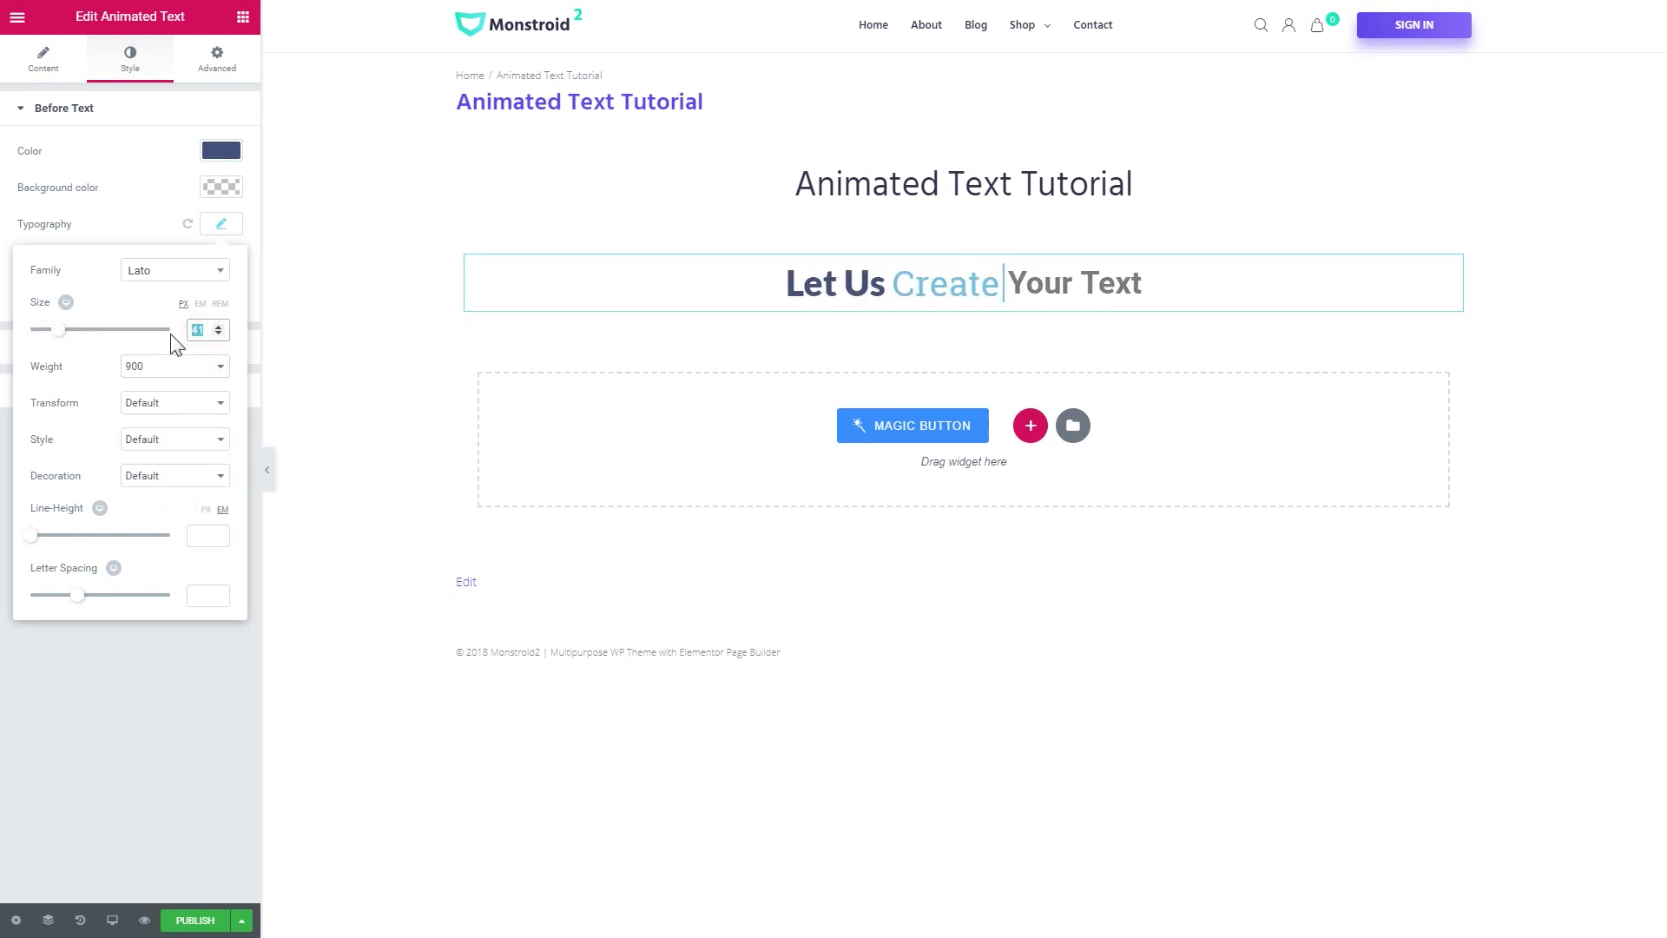
left_click(224, 232)
Style the 'Your Text' After Text dark blue in the Lato font.
left_click(86, 107)
left_click(61, 194)
left_click(222, 237)
left_click(216, 293)
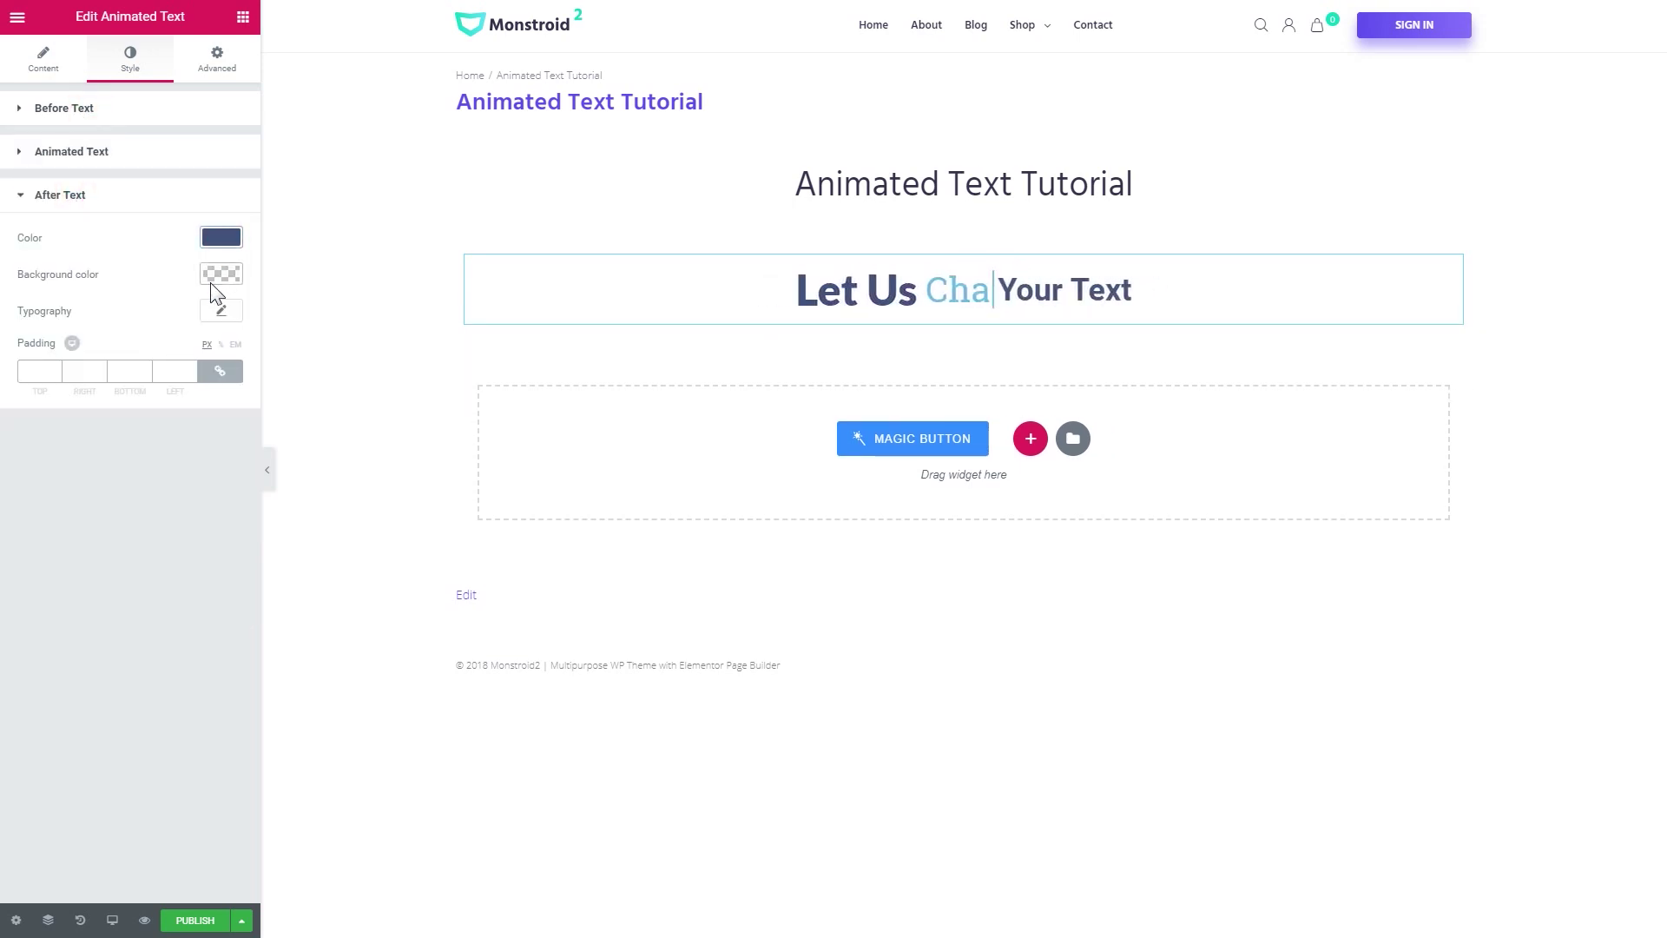
left_click(220, 309)
left_click(157, 357)
type("lato")
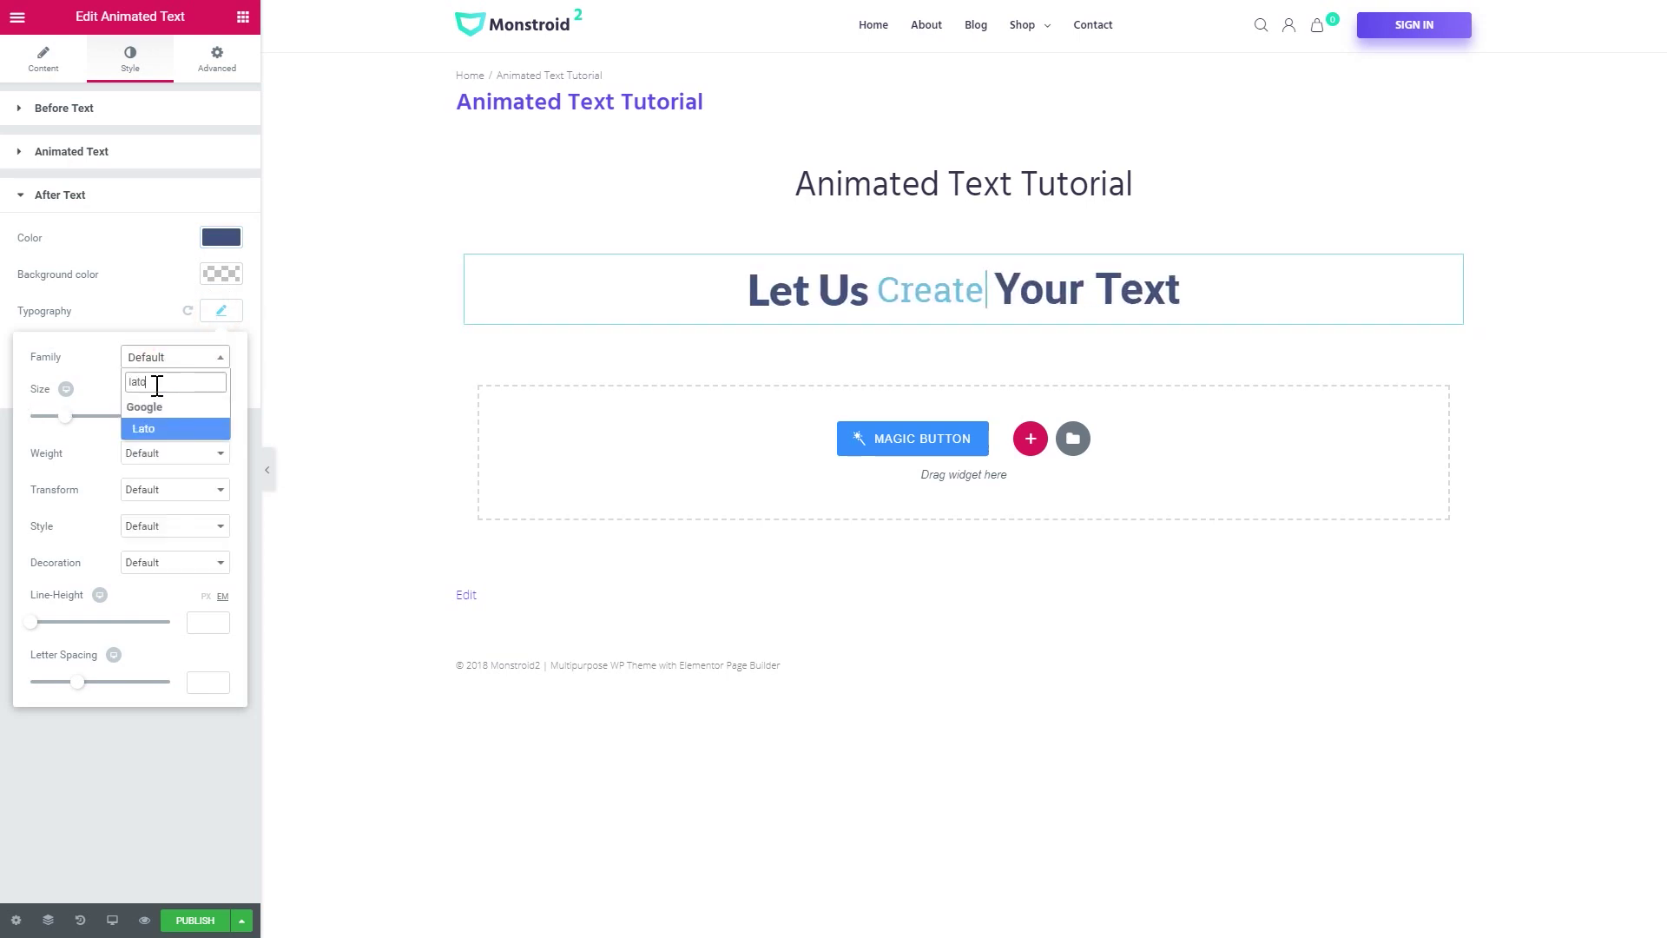
key("Return")
left_click(221, 311)
left_click(100, 153)
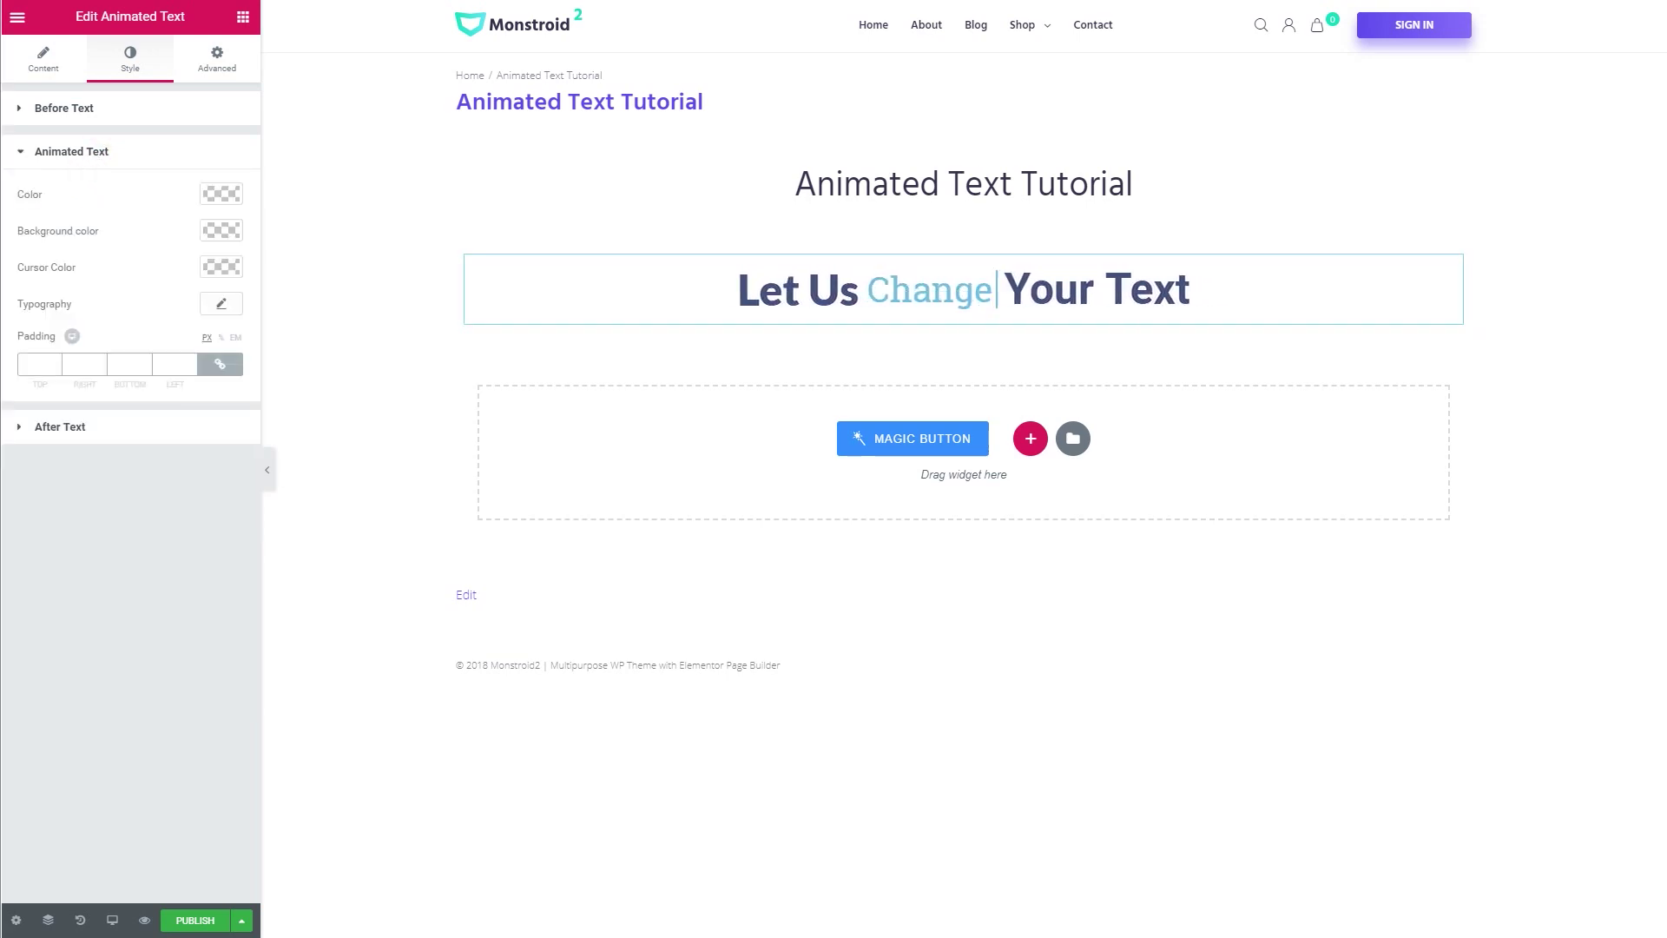
Make the rotating words pink Lato at size 50 and weight 900.
left_click(222, 193)
key("ctrl+v")
left_click(224, 192)
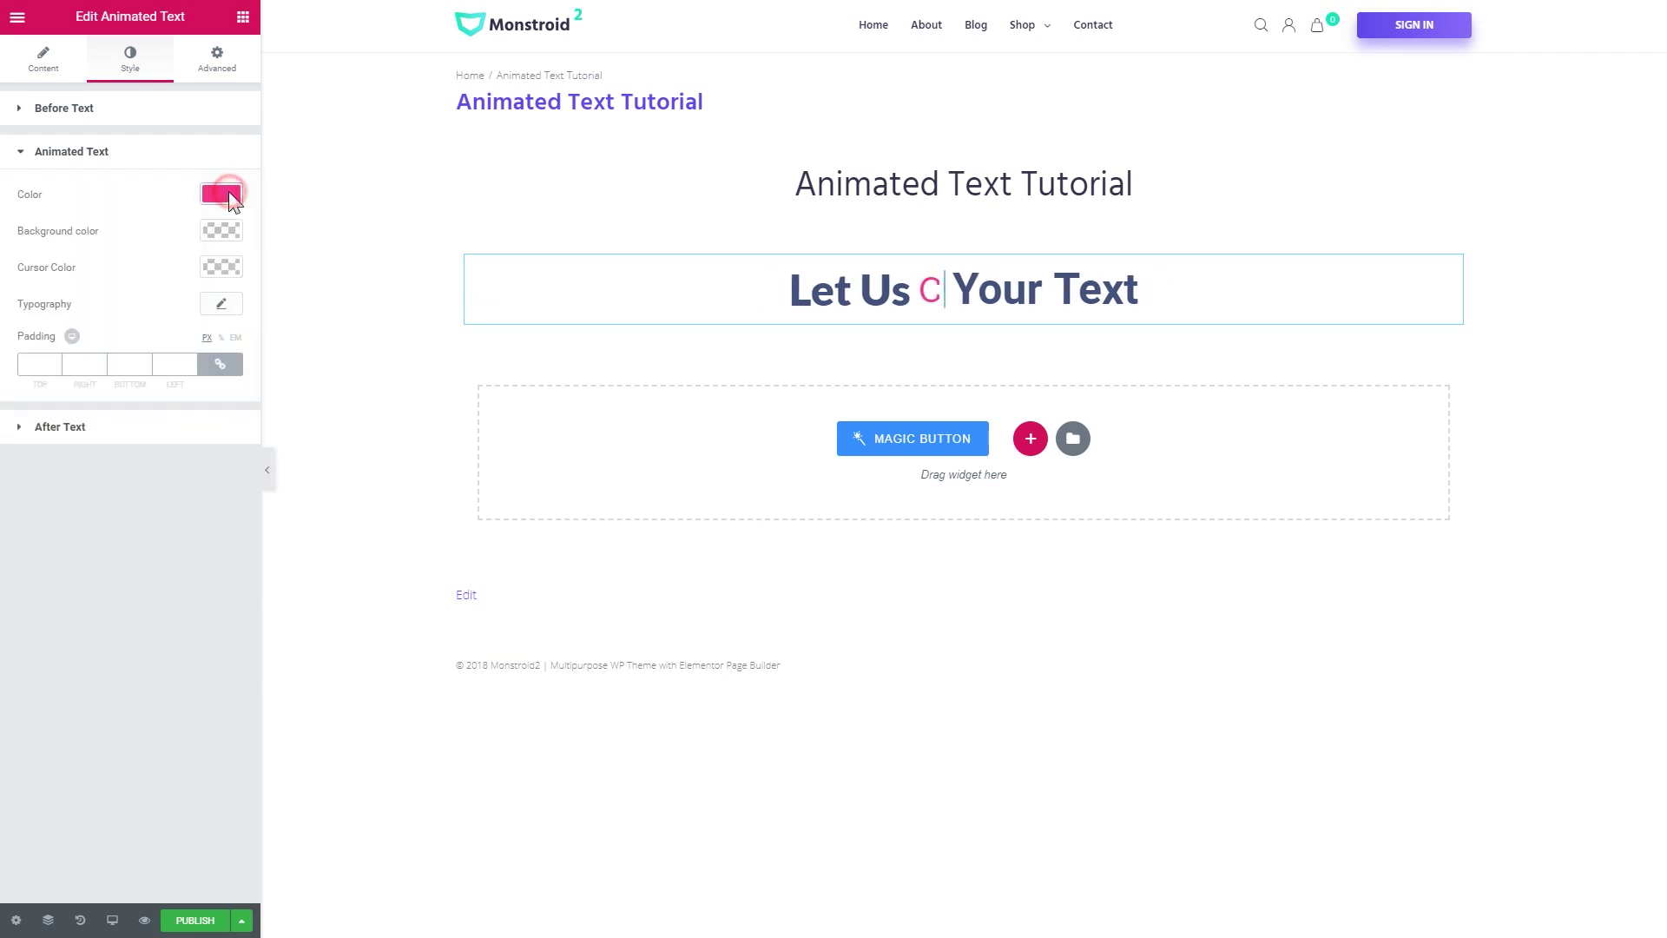
left_click(221, 303)
left_click(165, 350)
type("lato")
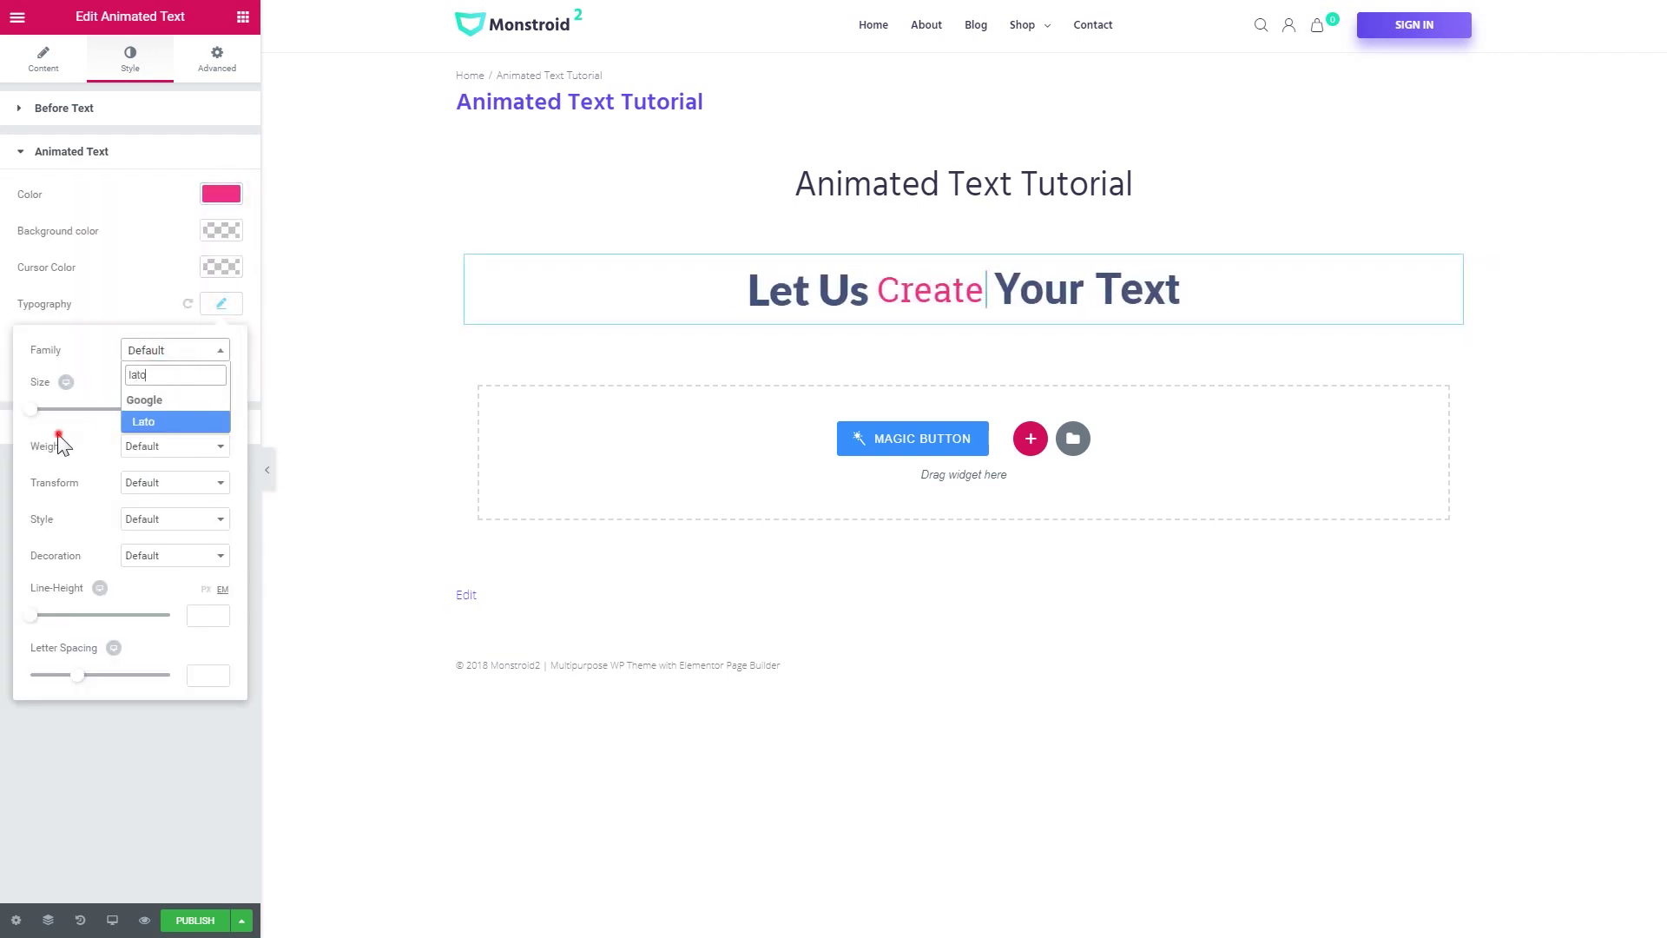
left_click(205, 409)
type("50")
left_click(179, 447)
left_click(139, 558)
left_click(173, 447)
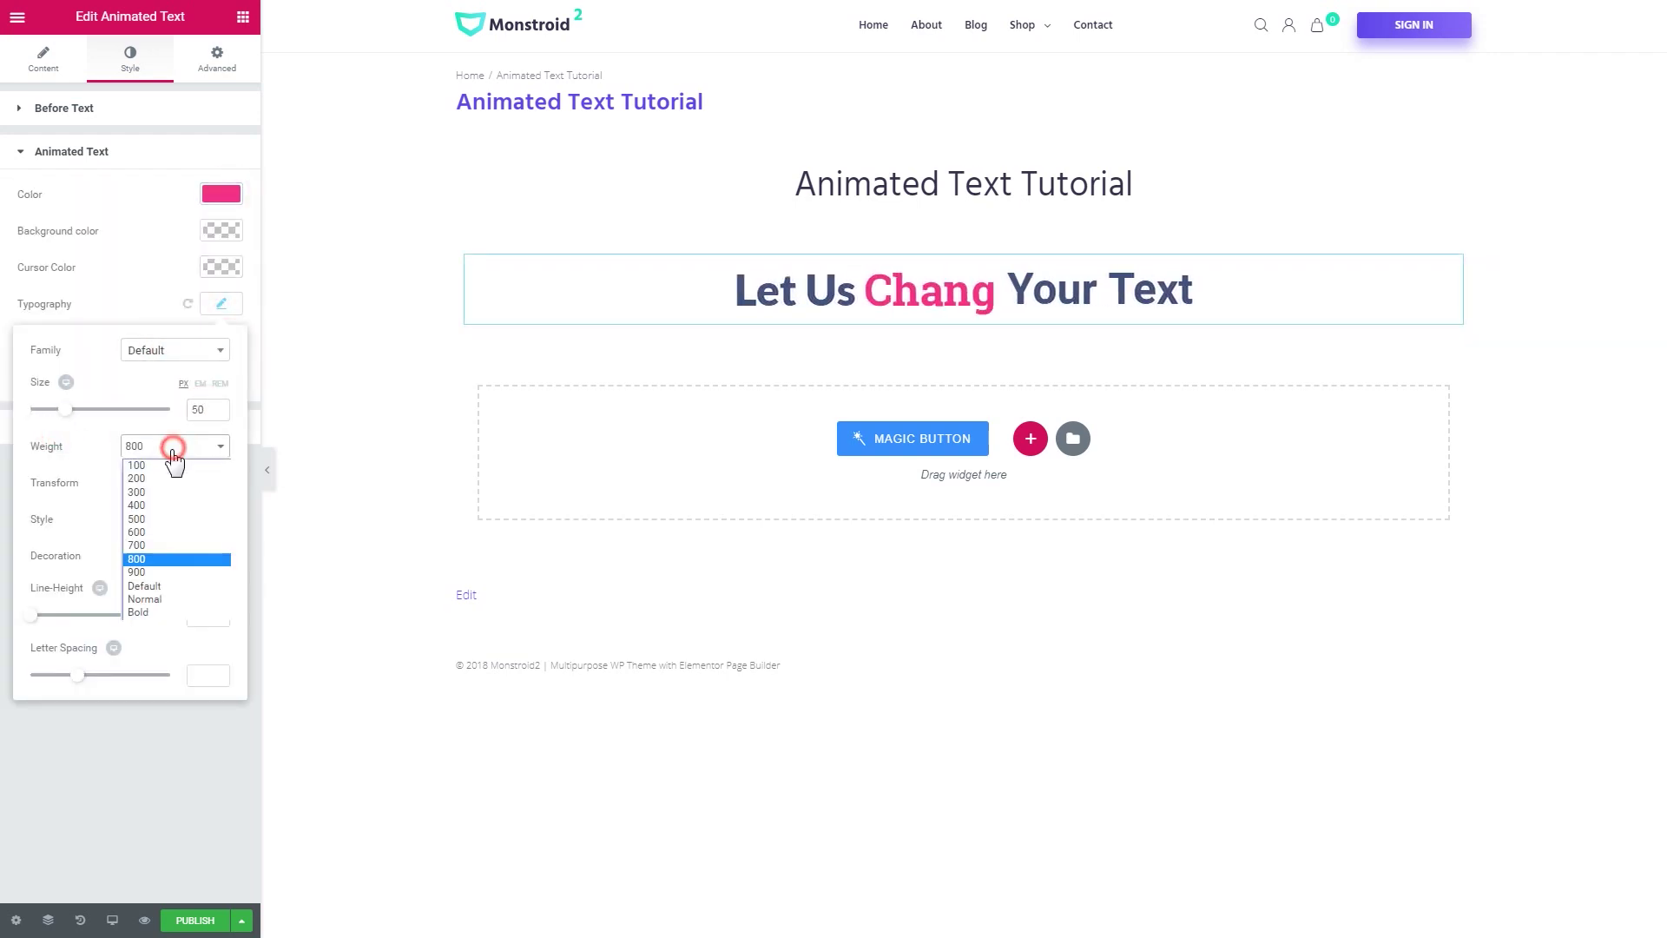
left_click(169, 573)
left_click(221, 306)
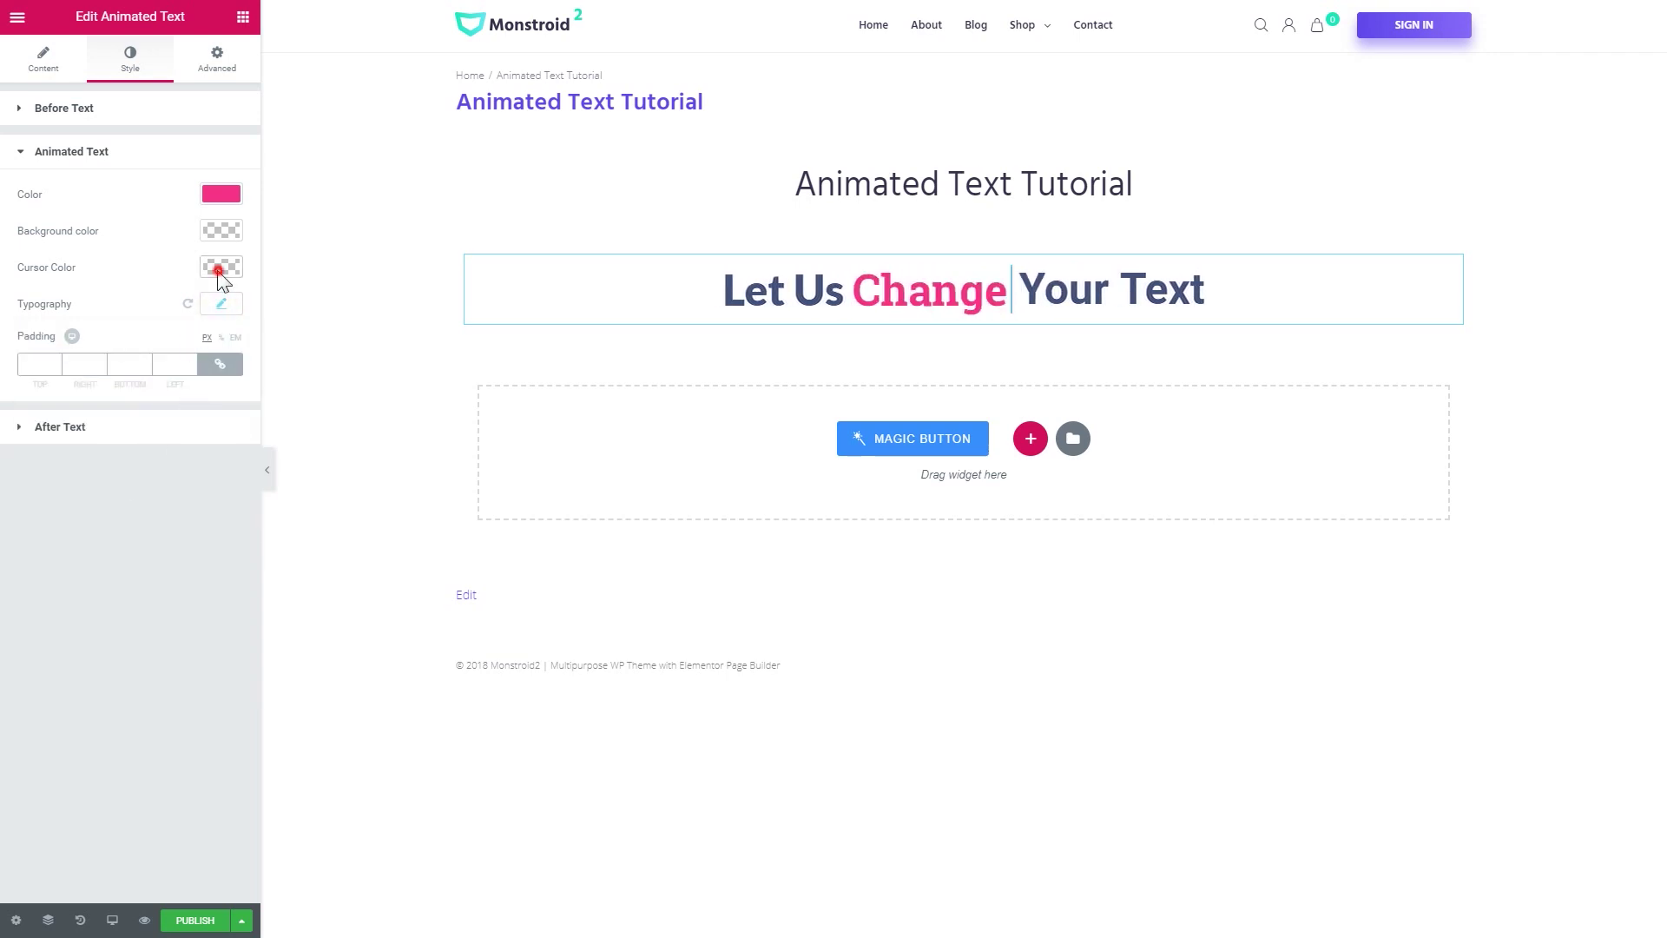
Make the typing cursor pink and hide the editor panel to preview the page.
left_click(218, 269)
key("ctrl+v")
left_click(226, 268)
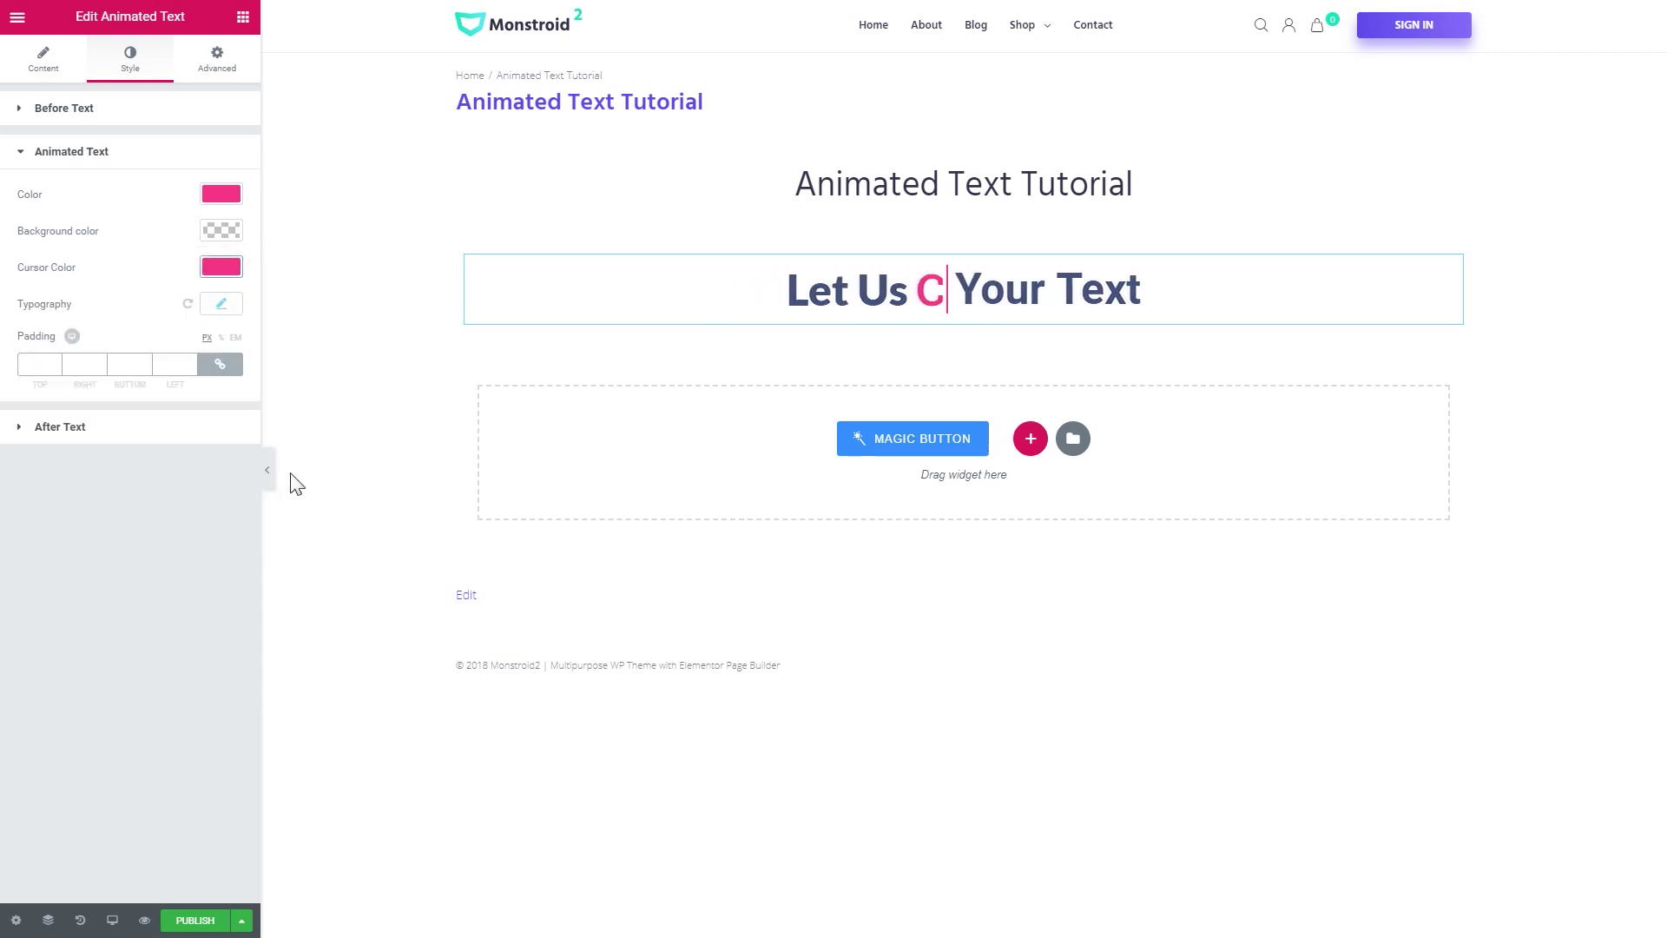
left_click(268, 470)
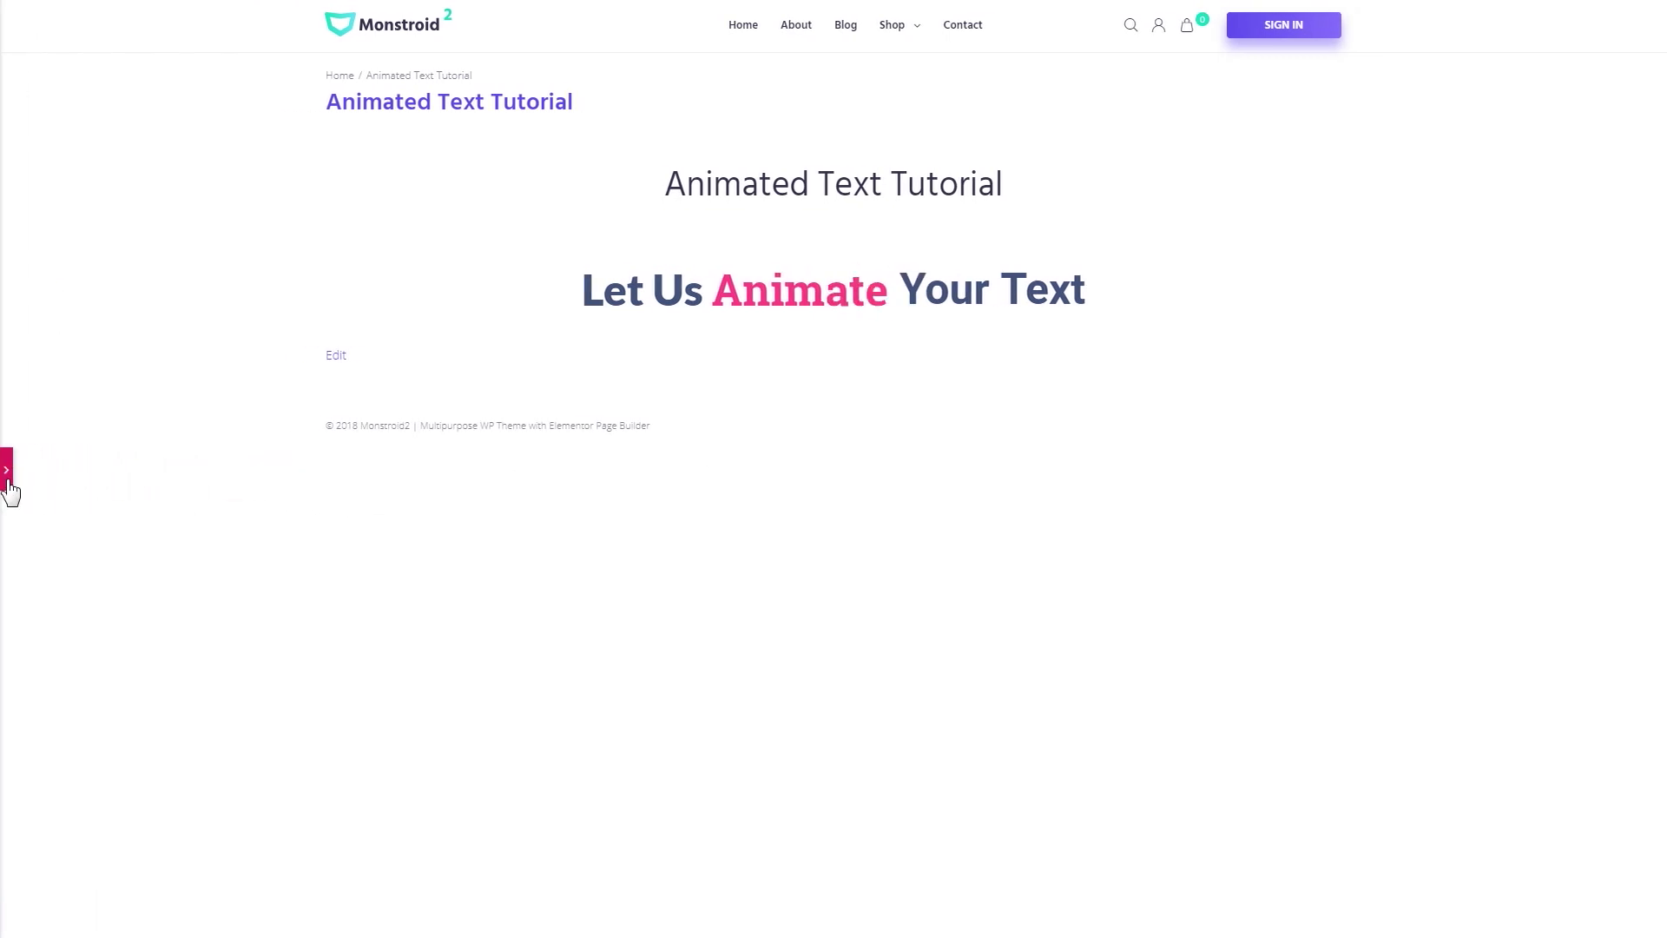
left_click(8, 478)
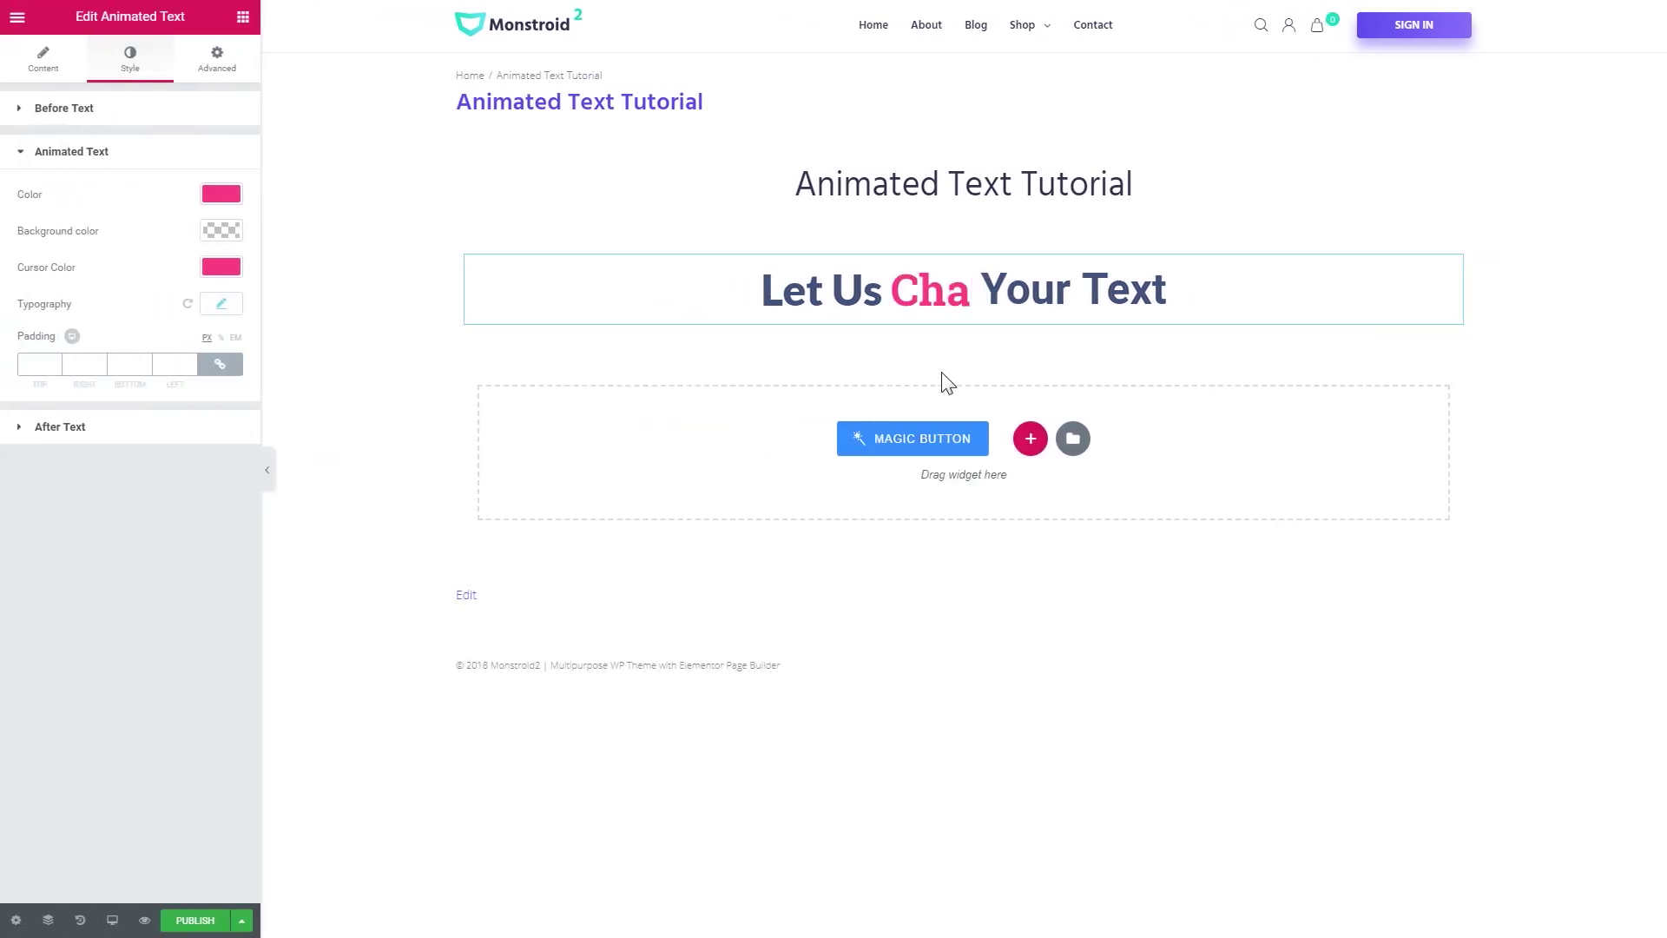